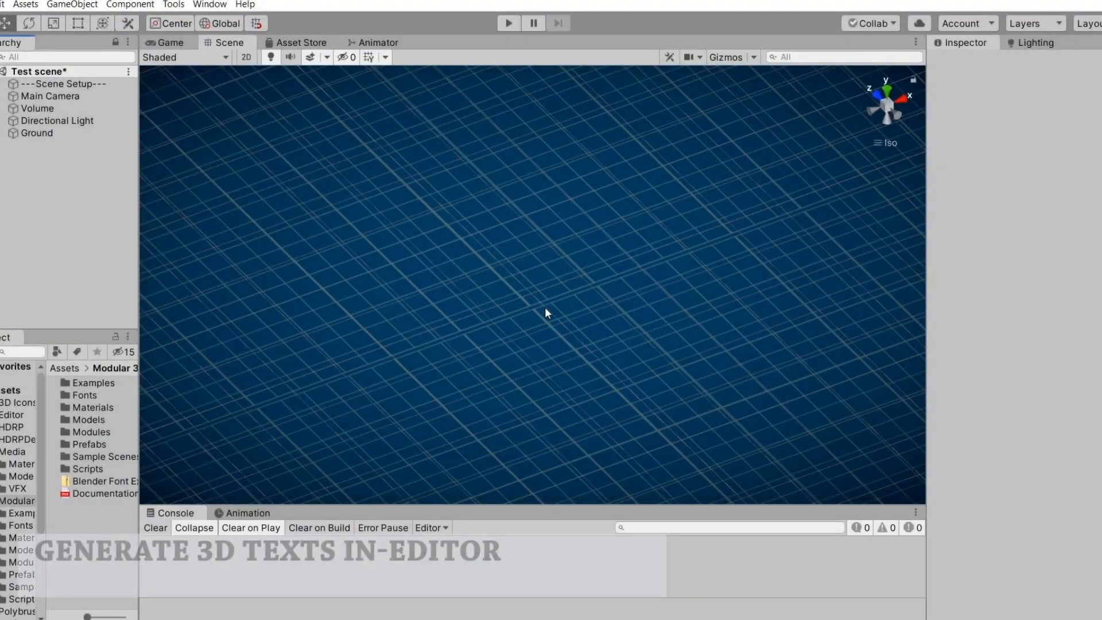
Step: Create a Text - TextMeshPro object from the Hierarchy's 3D Object menu
right_click(49, 159)
mouse_move(89, 299)
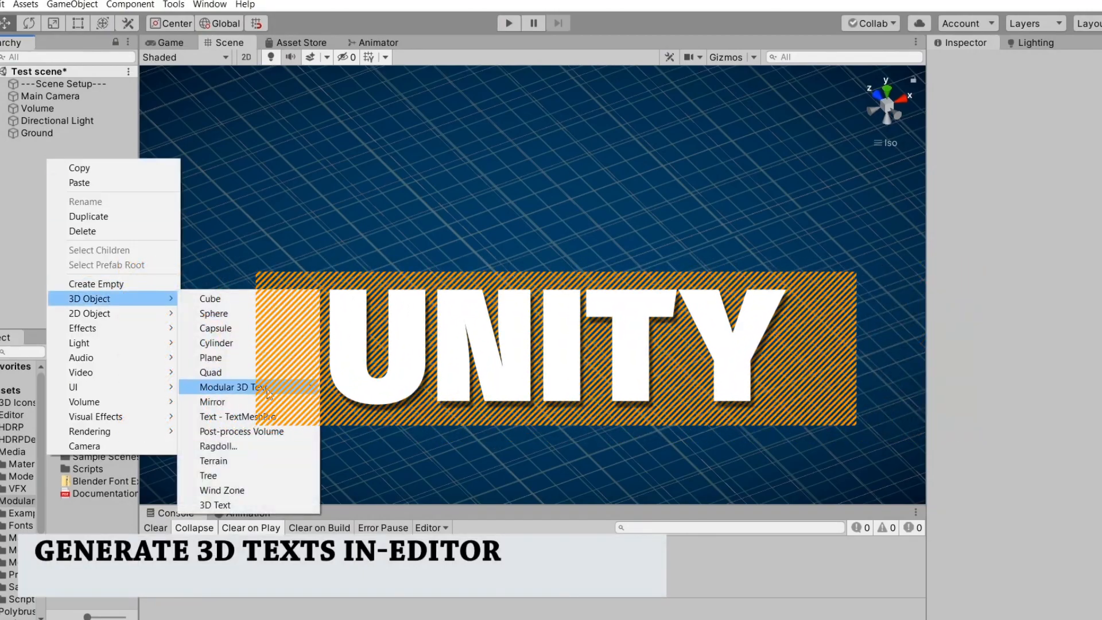
click(336, 396)
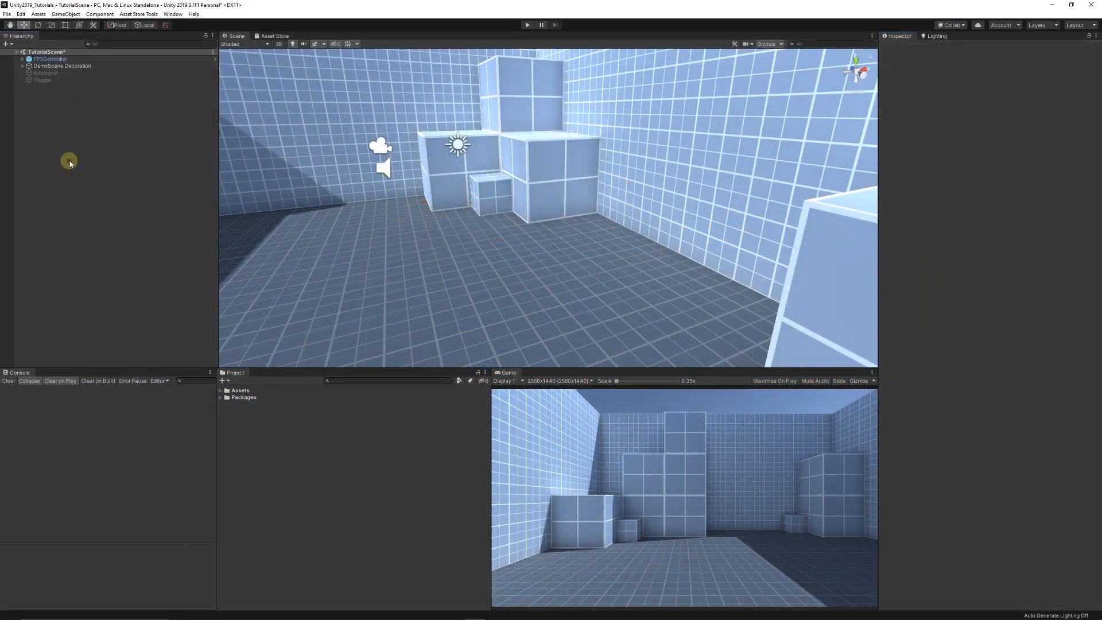
right_click(69, 162)
click(187, 299)
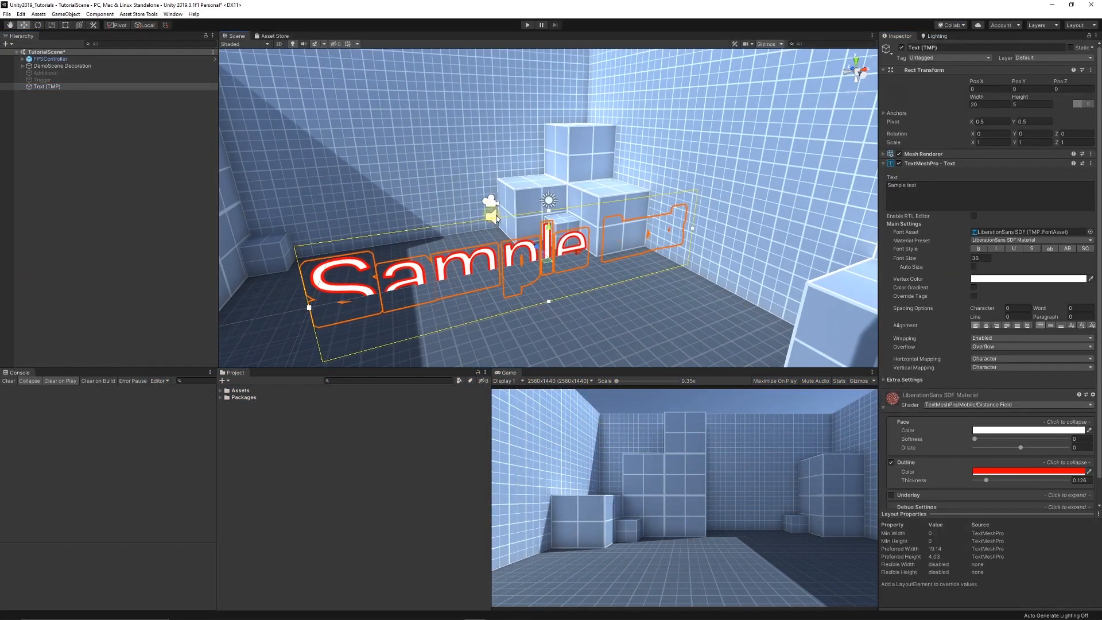
Step: Move the sample text into the camera's view and disable its red outline
drag(496, 216, 534, 208)
right_drag(534, 224, 650, 246)
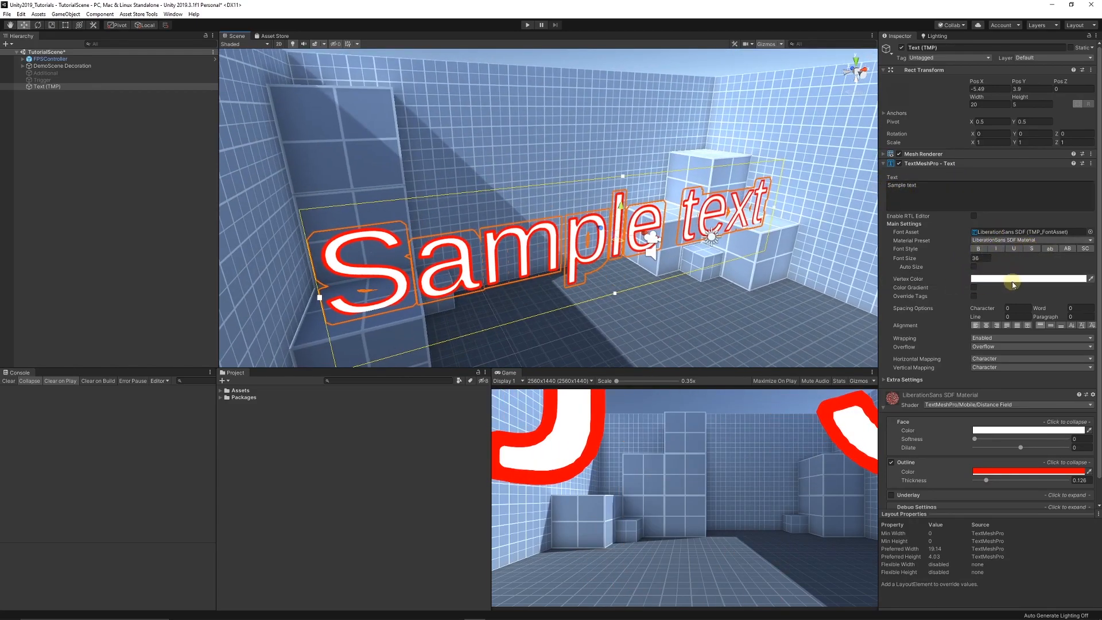
scroll(1014, 285, down, 1)
click(892, 437)
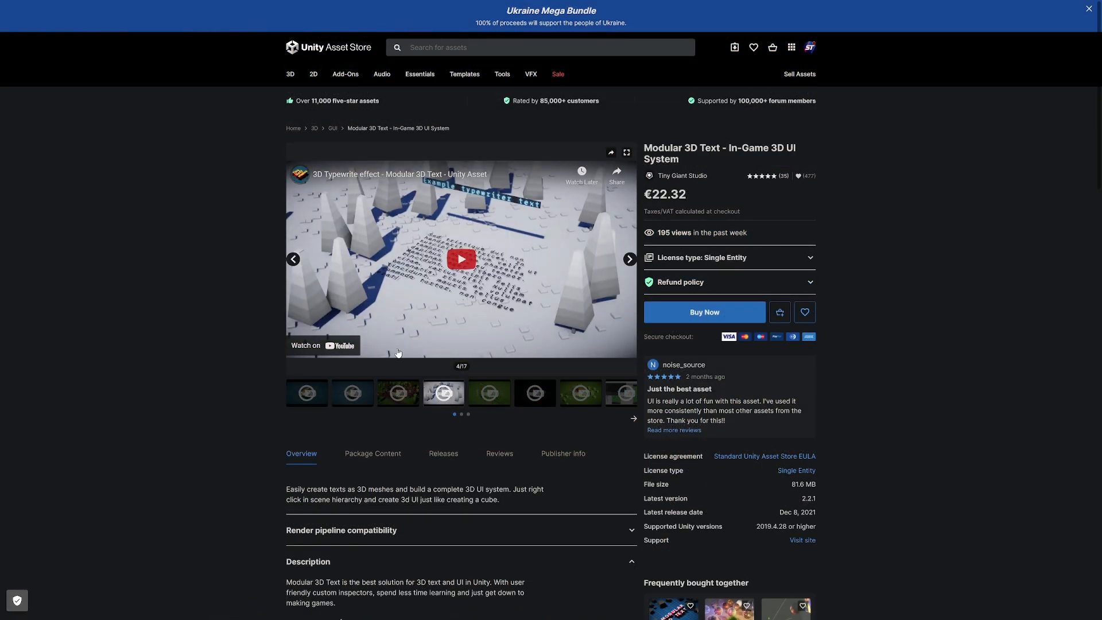
Step: Play the fifth gallery video on the Modular 3D Text Asset Store listing
click(489, 393)
click(461, 259)
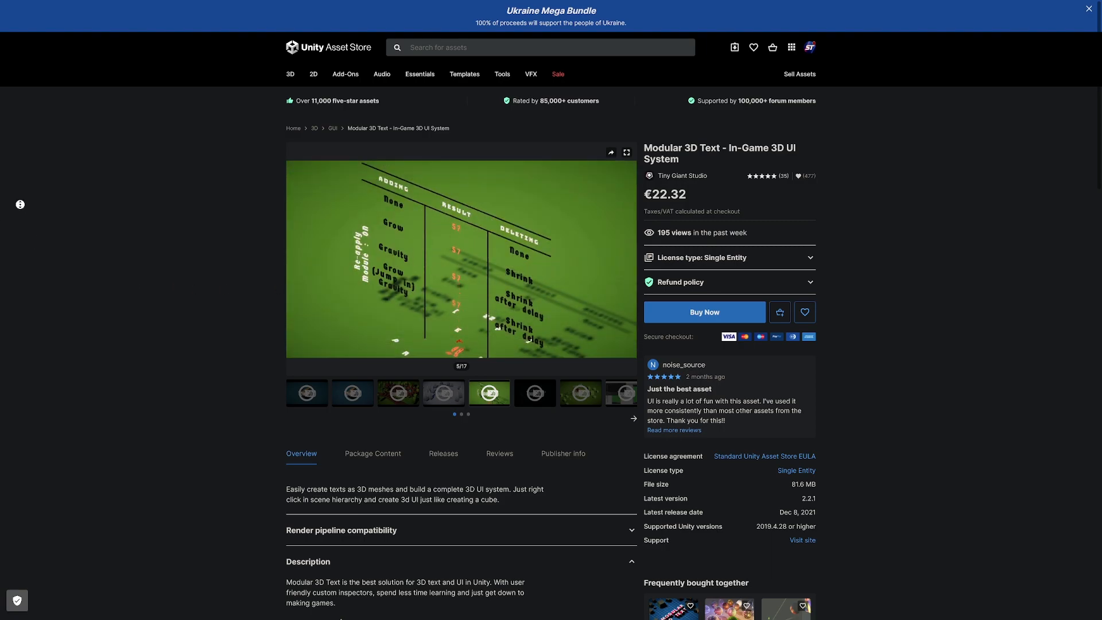
scroll(19, 204, down, 3)
scroll(20, 211, down, 3)
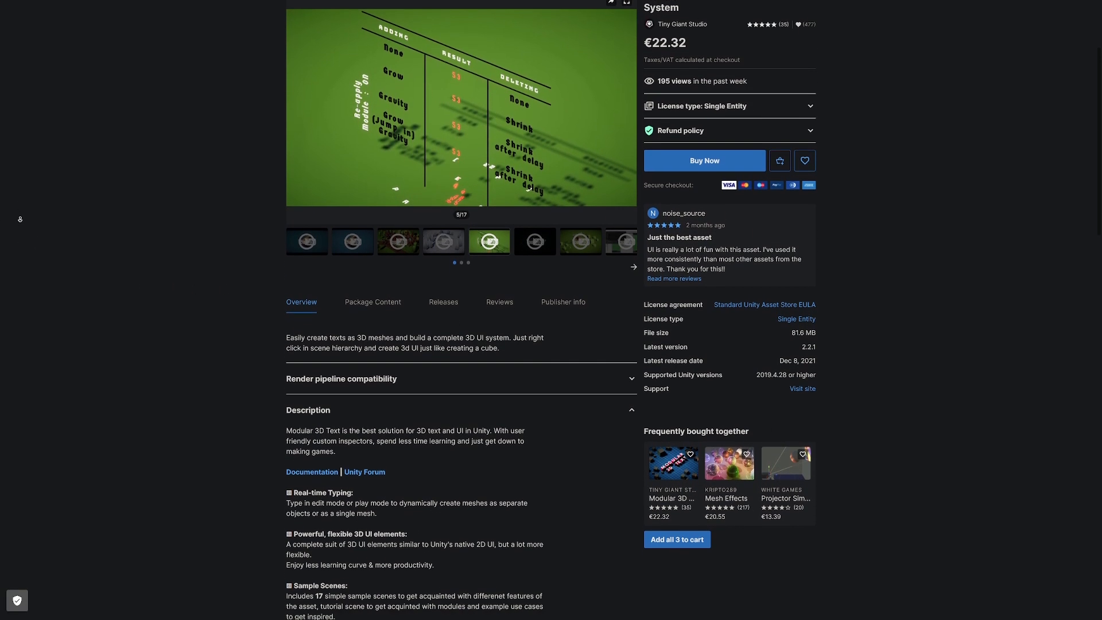
scroll(20, 219, down, 2)
scroll(20, 219, down, 2)
scroll(20, 219, down, 2)
scroll(19, 219, down, 2)
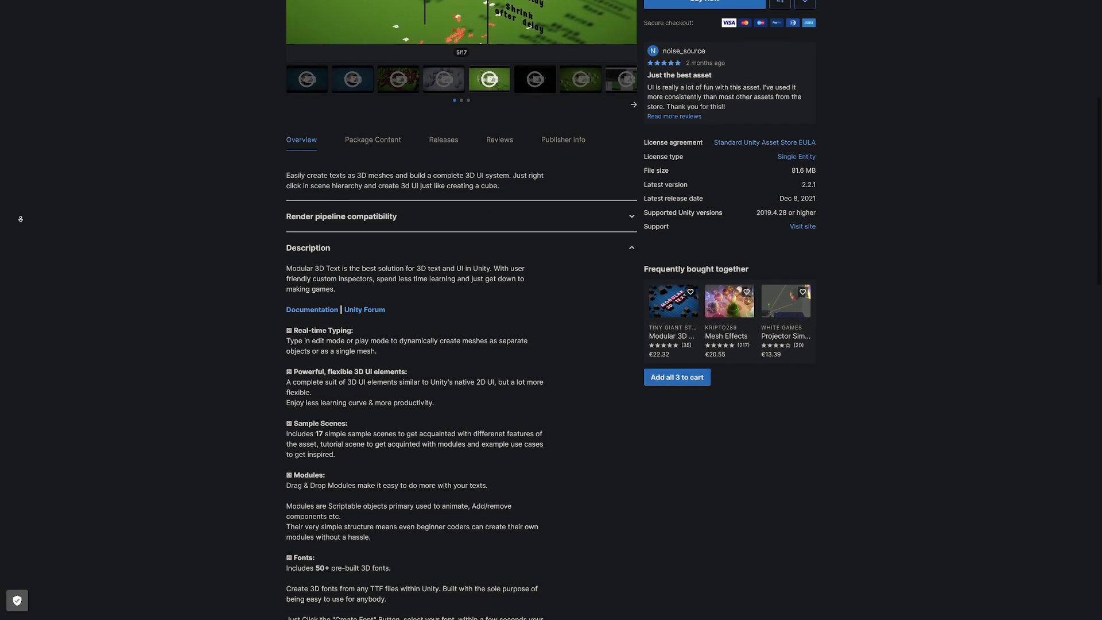
scroll(20, 220, down, 2)
scroll(20, 219, down, 2)
scroll(21, 219, down, 2)
scroll(20, 219, down, 2)
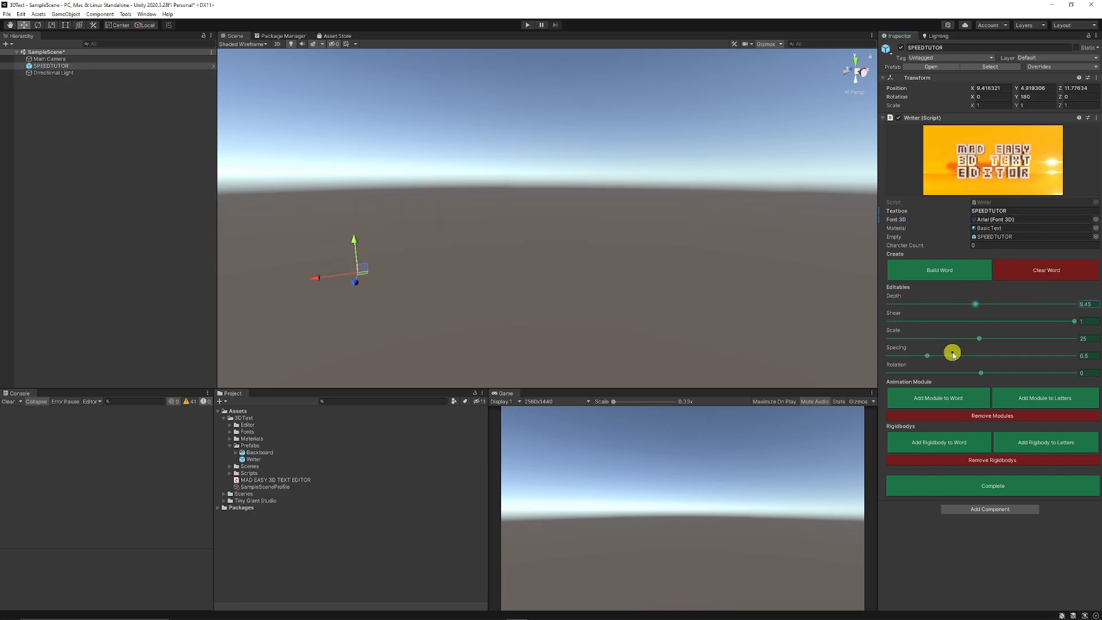
Step: Adjust scale, spacing and rotation to 90, then build SPEEDTUTOR as 3D letters
drag(927, 356, 893, 361)
drag(985, 369, 1030, 372)
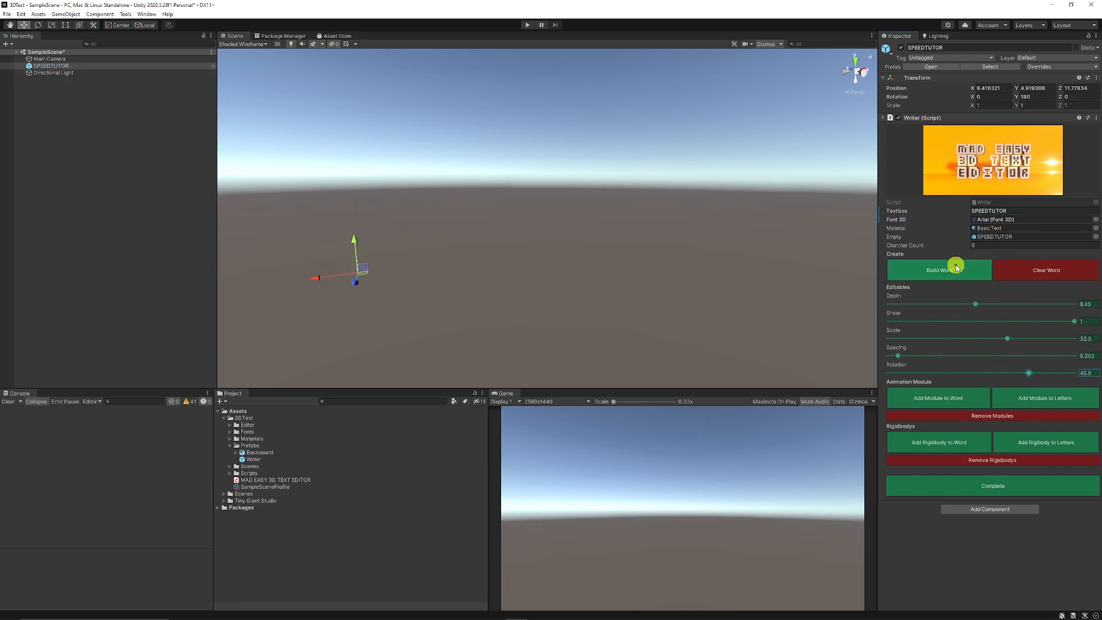
click(940, 269)
Step: Rebuild the word with depth 2.51 and scale 7, then finalize it with Complete
mouse_move(667, 251)
alt+mouse_down()
mouse_move(464, 254)
mouse_move(485, 244)
alt+mouse_up()
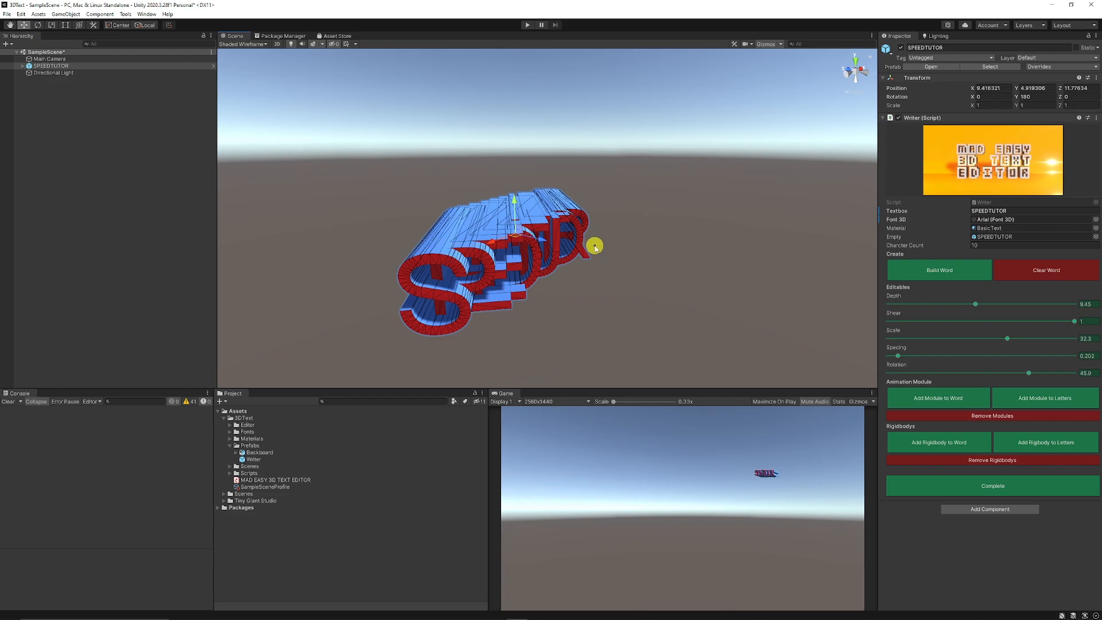
click(1031, 273)
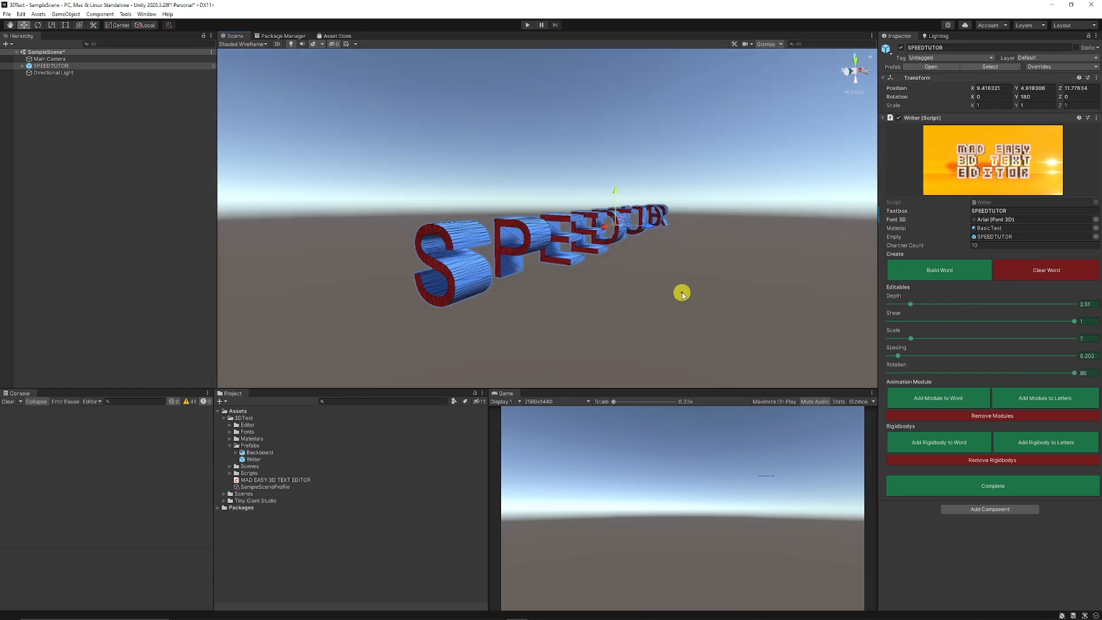
click(992, 486)
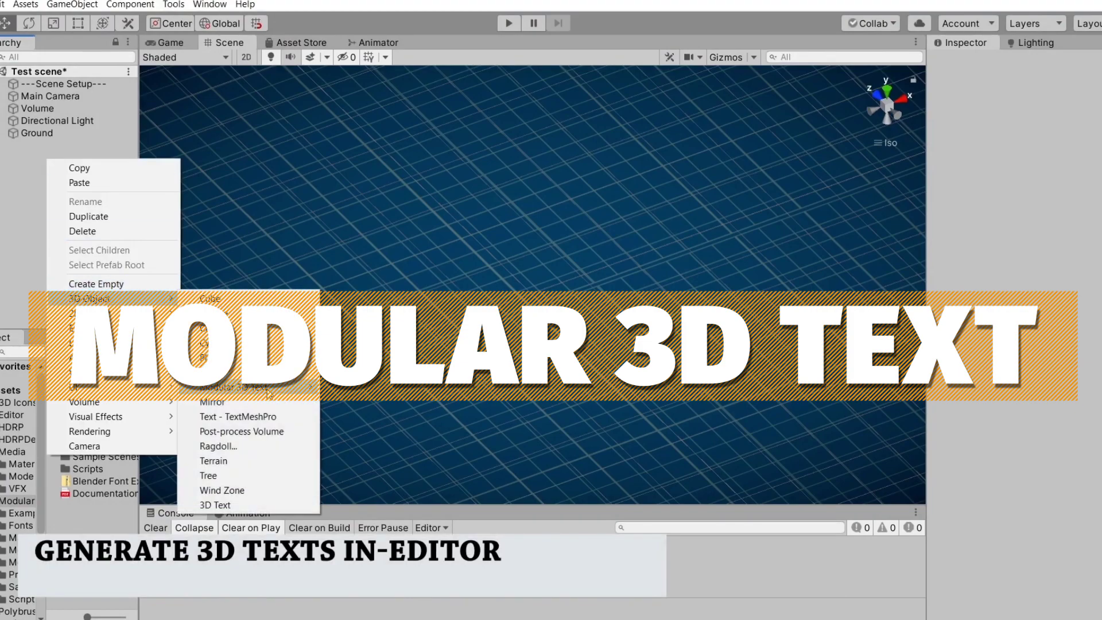
Step: Create a 3D text label and assign Grow From Zero as its adding module
click(269, 391)
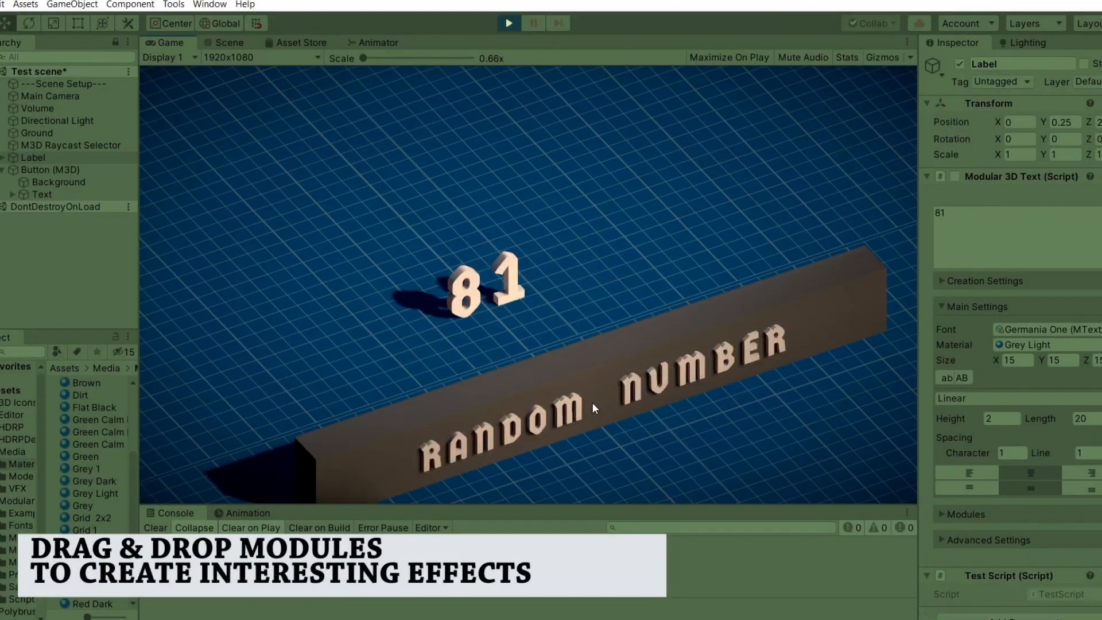
scroll(986, 416, down, 3)
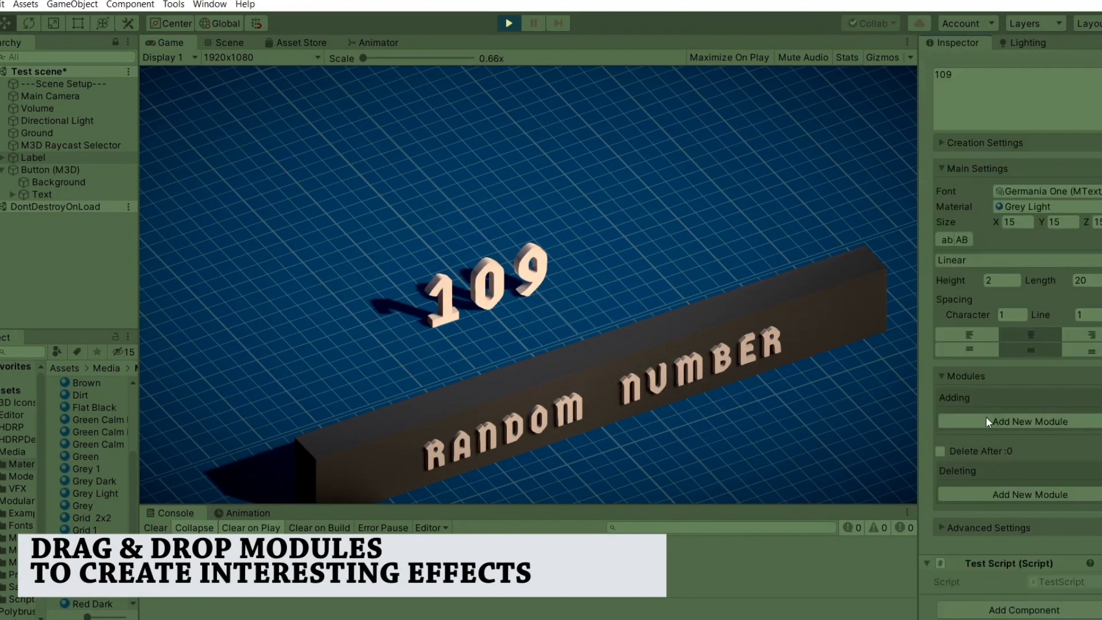
click(1030, 461)
double_click(871, 180)
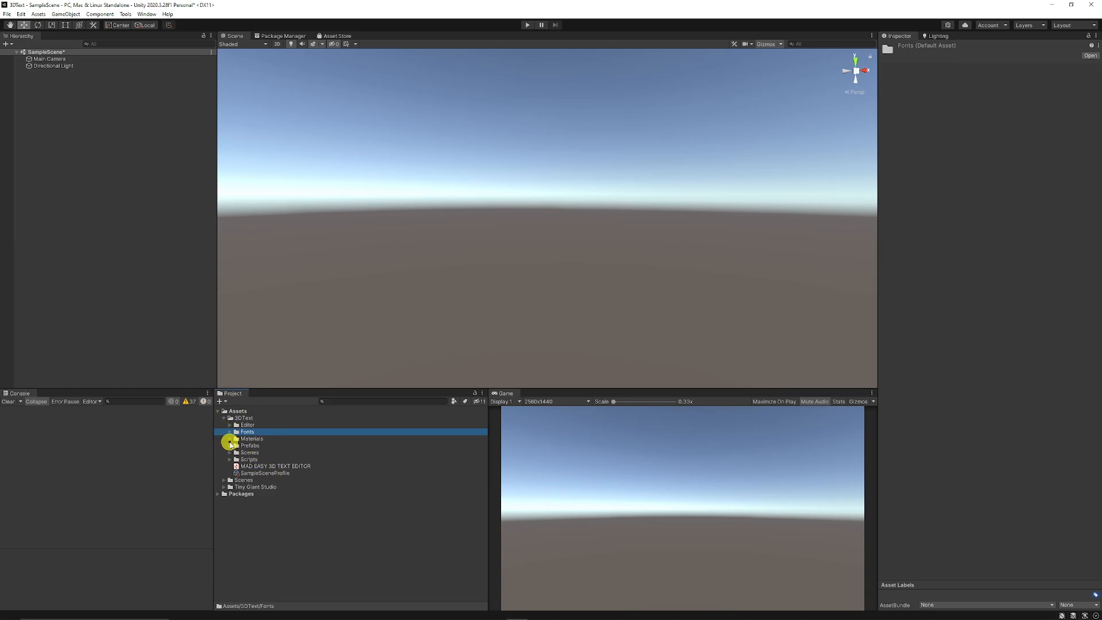
Step: Drag the Writer prefab from the Prefabs folder into the scene
click(231, 445)
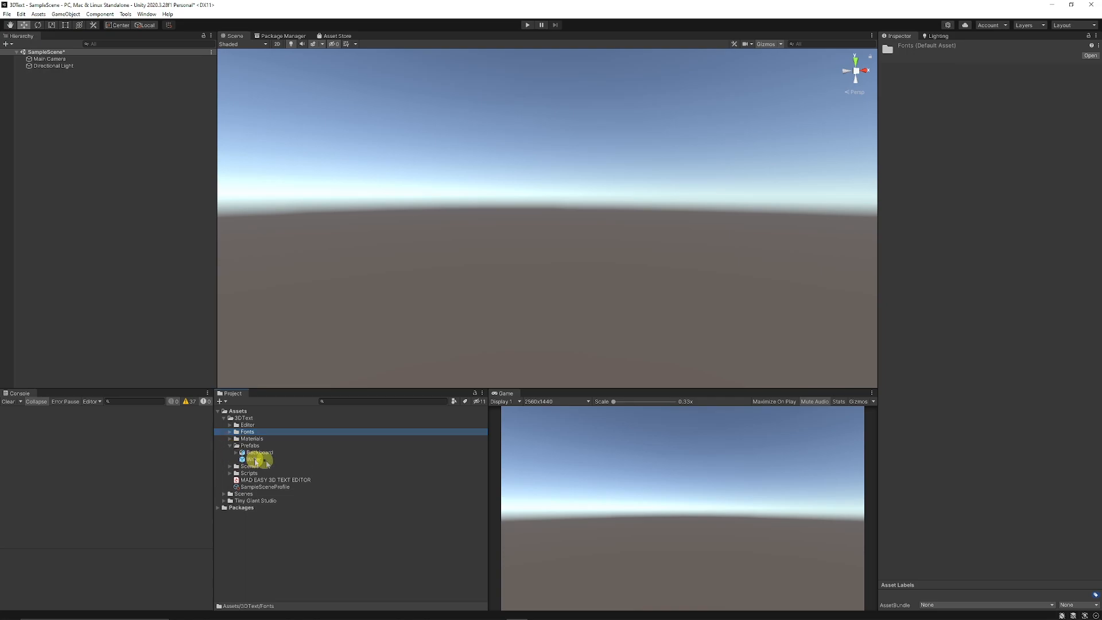
drag(259, 460, 425, 251)
drag(115, 167, 452, 199)
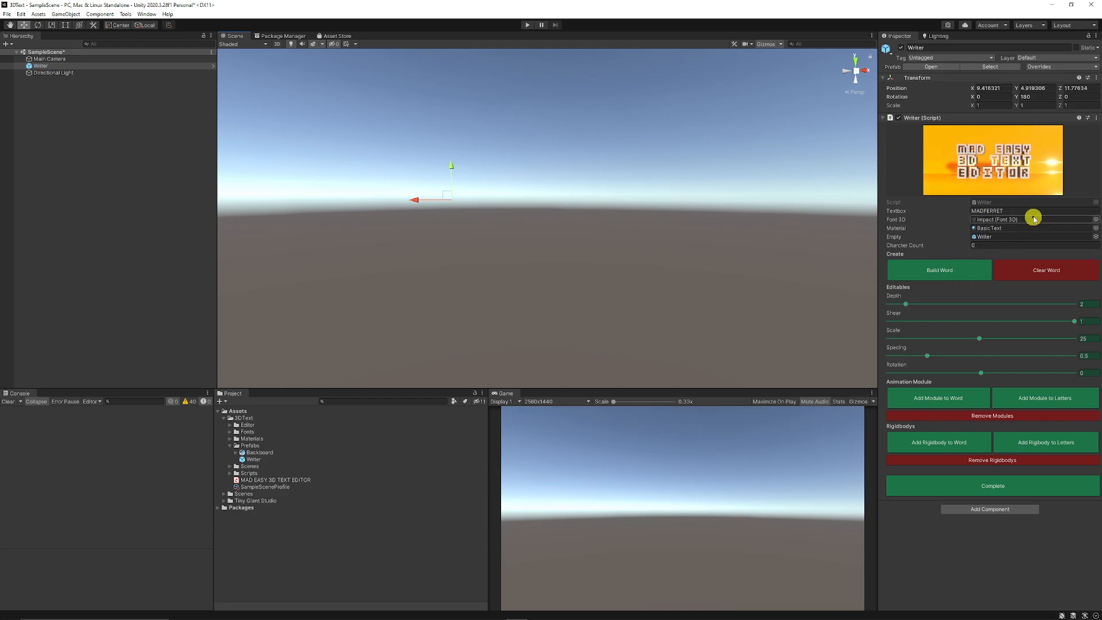
Step: Set the Writer's textbox to SPEEDTUTOR and choose the Arial 3D font
double_click(990, 210)
text(SPEEDTUTOR)
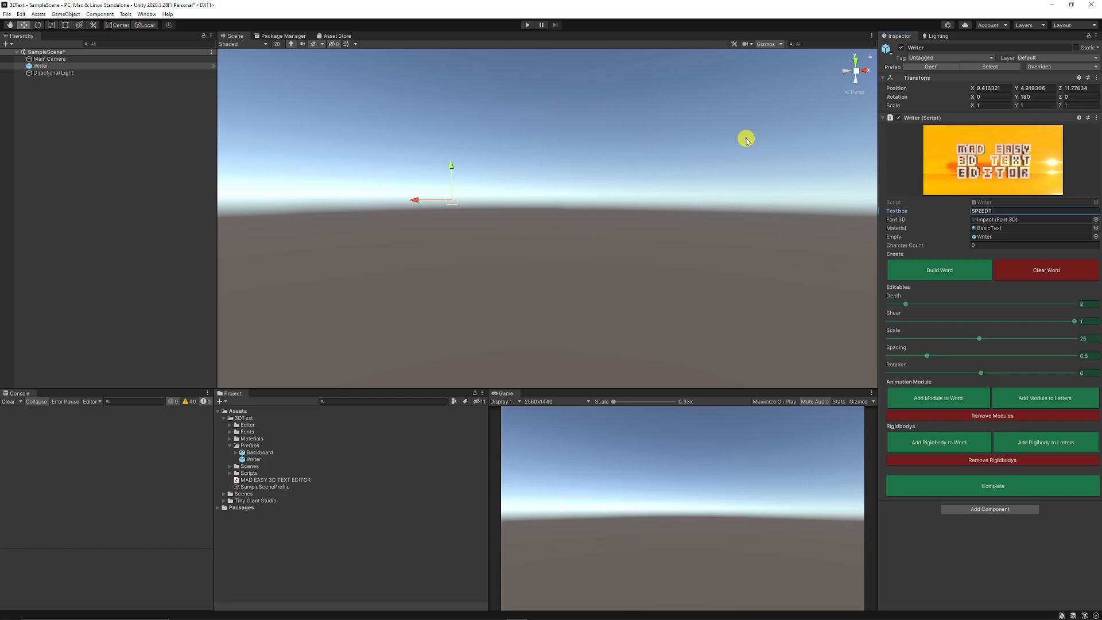
click(1095, 221)
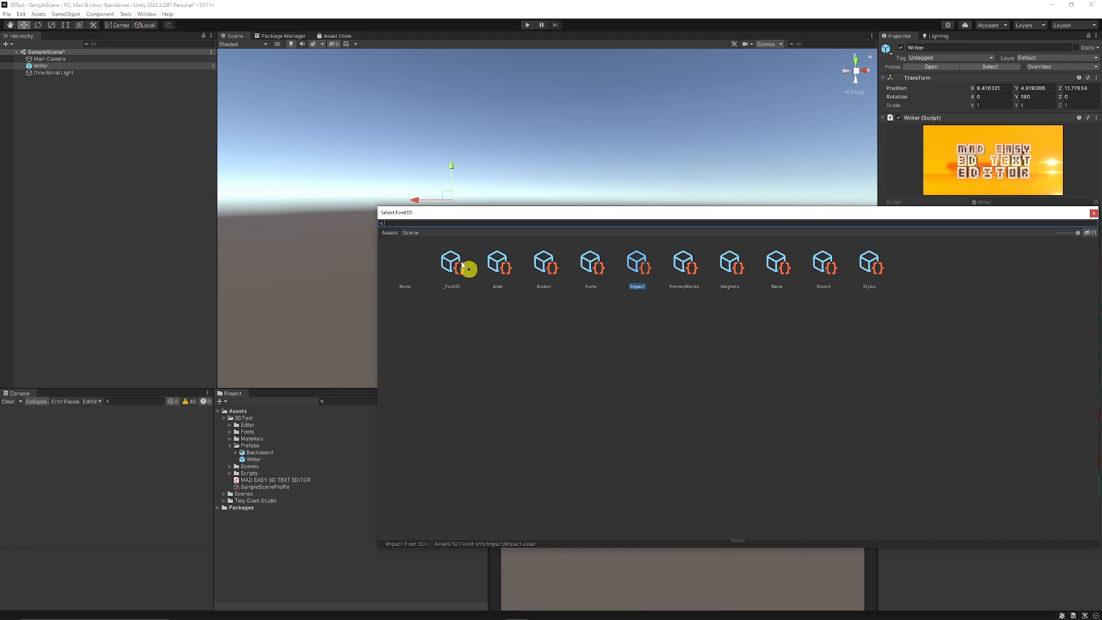
double_click(499, 269)
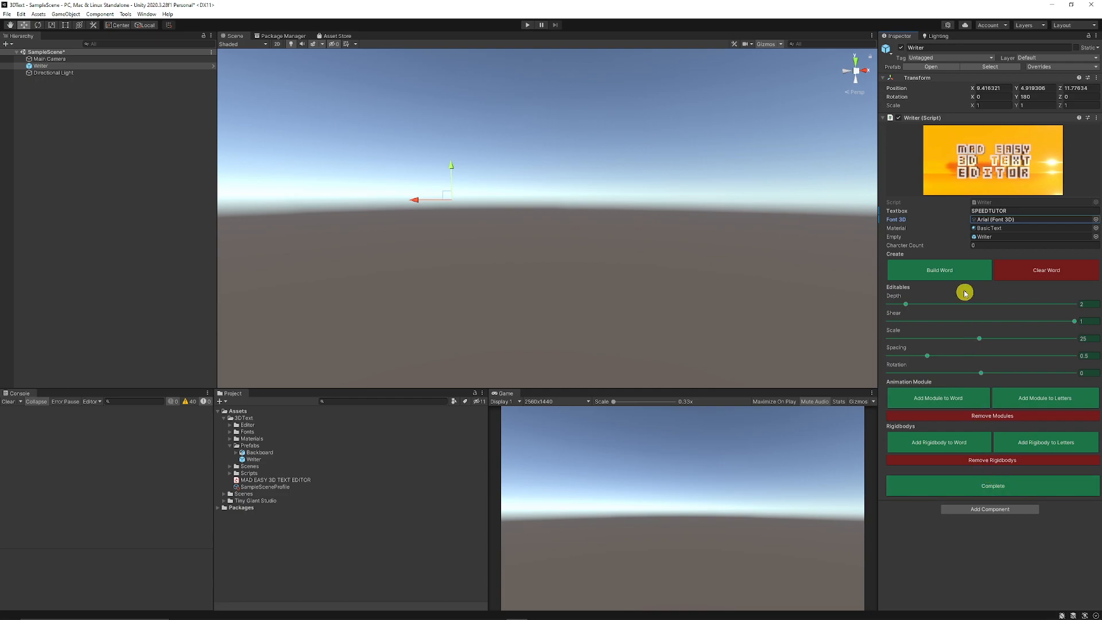
click(940, 272)
scroll(566, 222, up, 5)
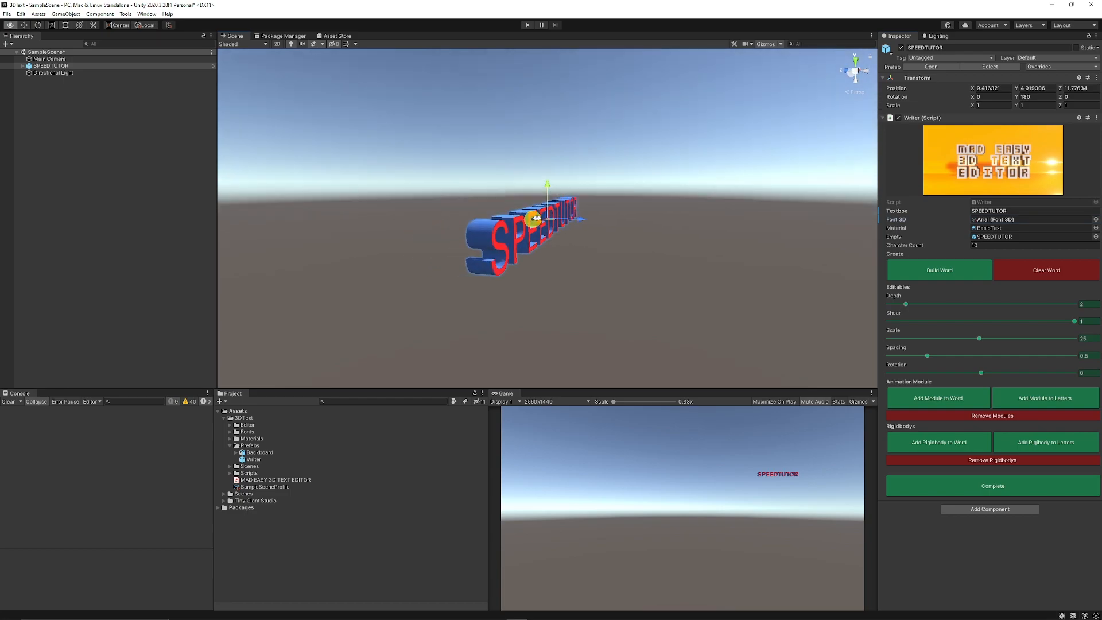
mouse_move(567, 223)
right_down()
mouse_move(385, 222)
mouse_move(437, 218)
right_up()
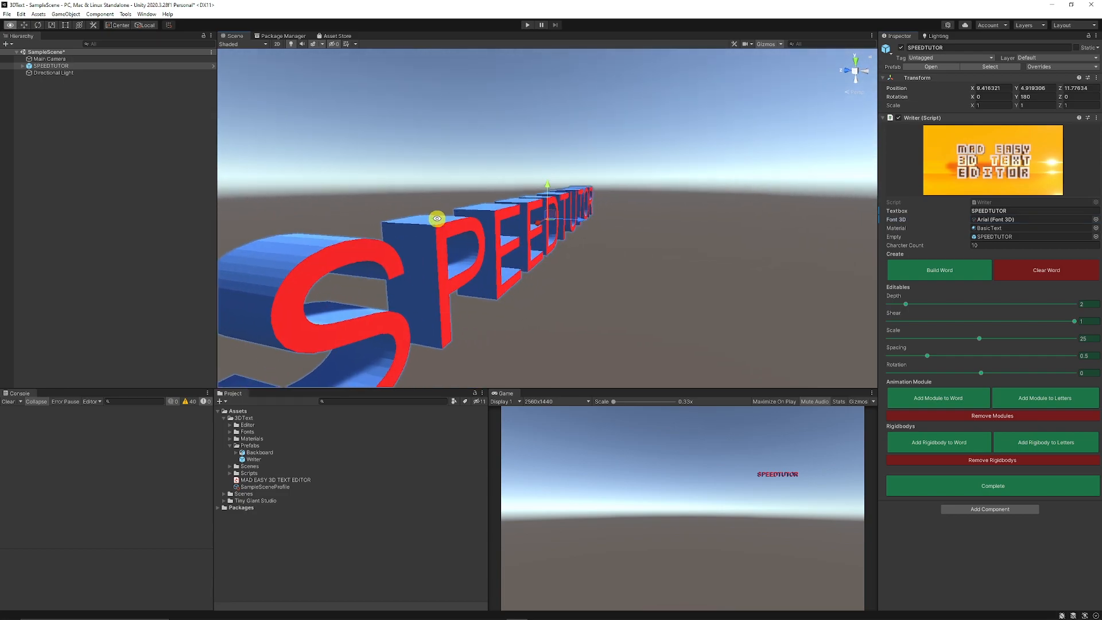
click(254, 46)
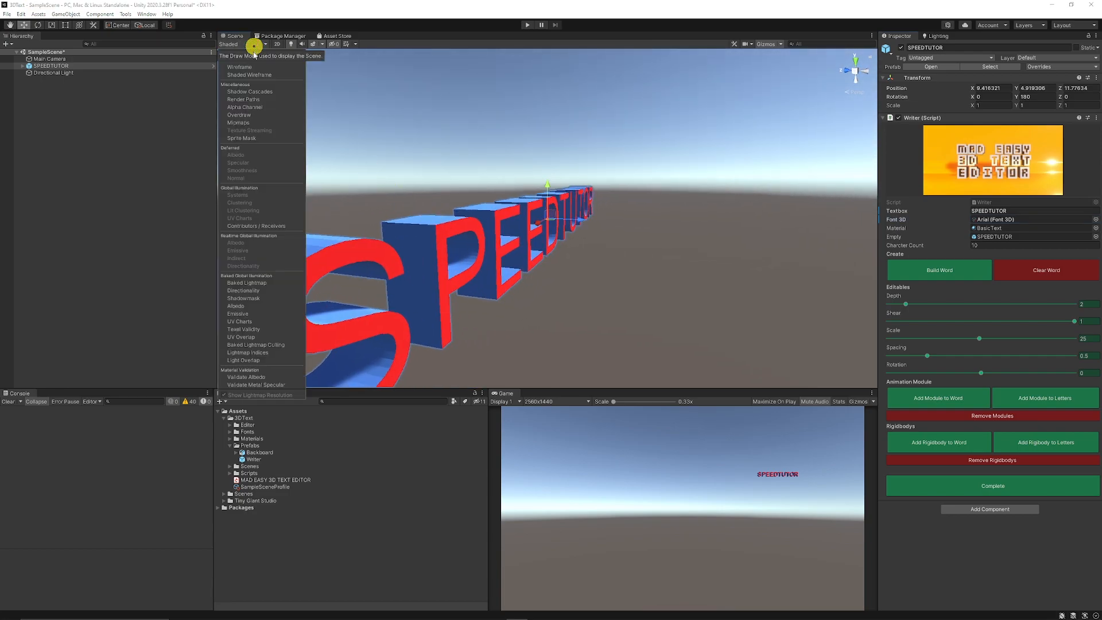
click(240, 66)
click(249, 74)
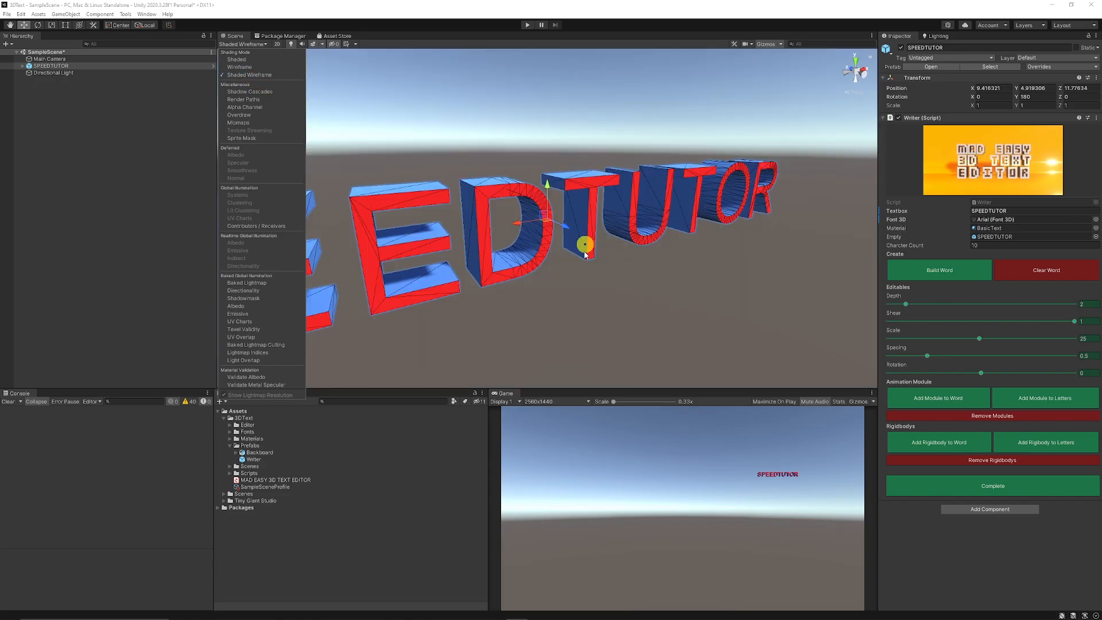
mouse_move(585, 249)
right_down()
mouse_move(465, 298)
mouse_move(577, 237)
right_up()
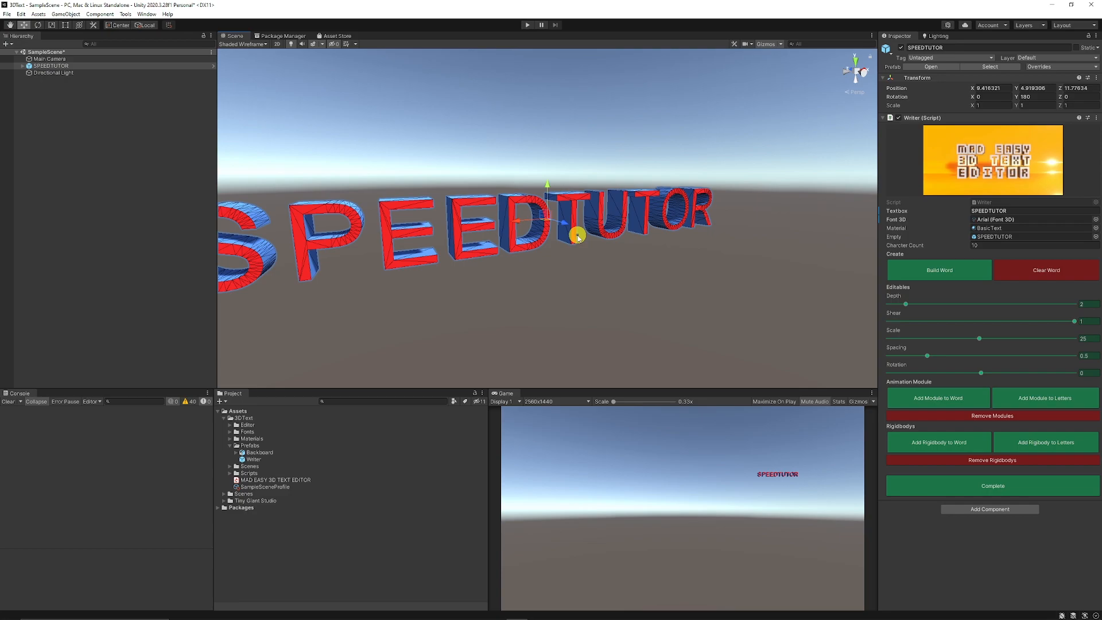
scroll(534, 246, down, 2)
scroll(457, 294, down, 2)
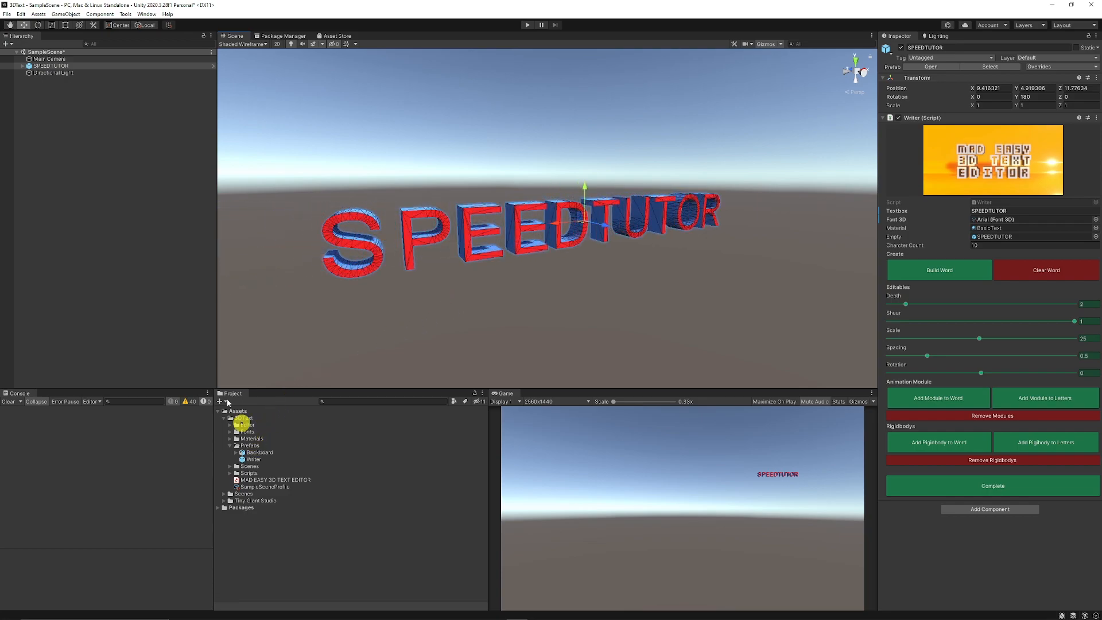
Step: Clear SPEEDTUTOR and rebuild it with depth 2.51, scale 7, spacing 0.202, rotation 90
click(68, 67)
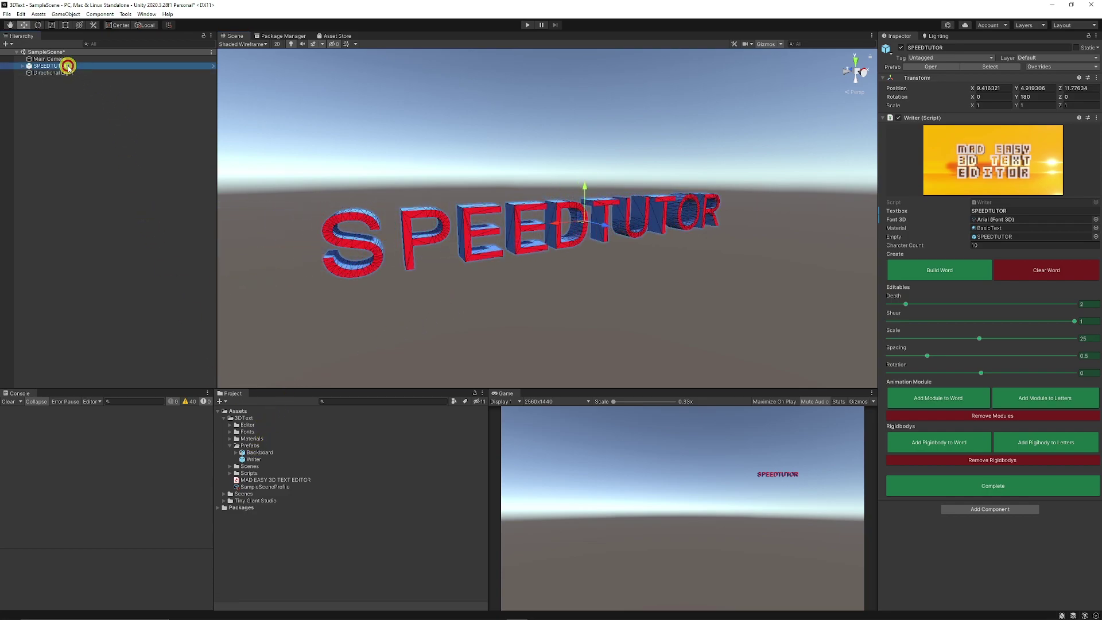
click(1034, 270)
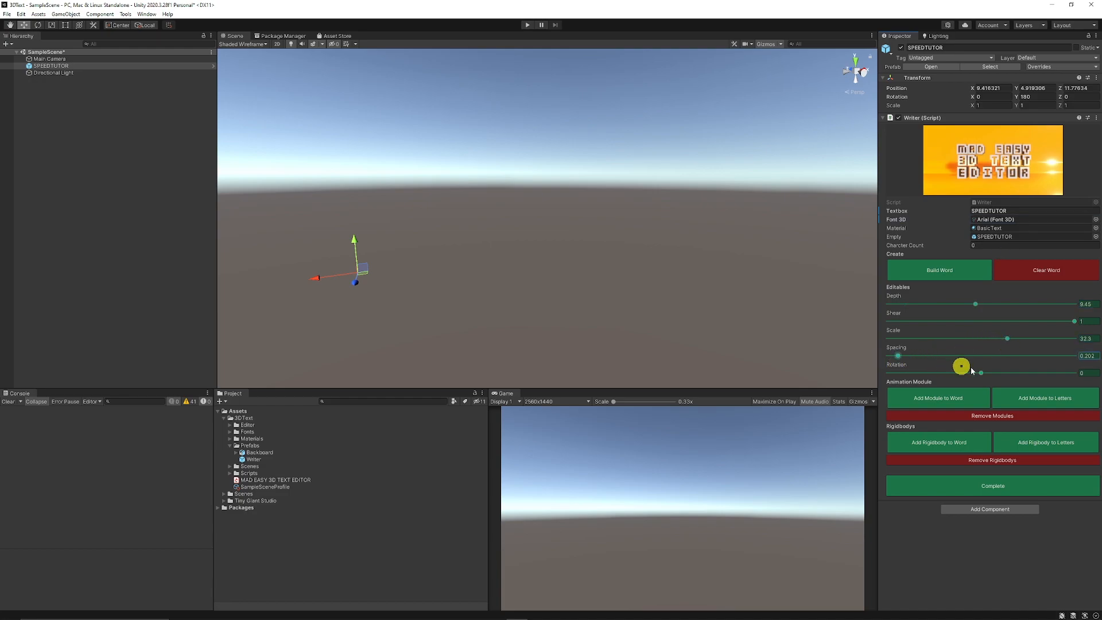
click(957, 270)
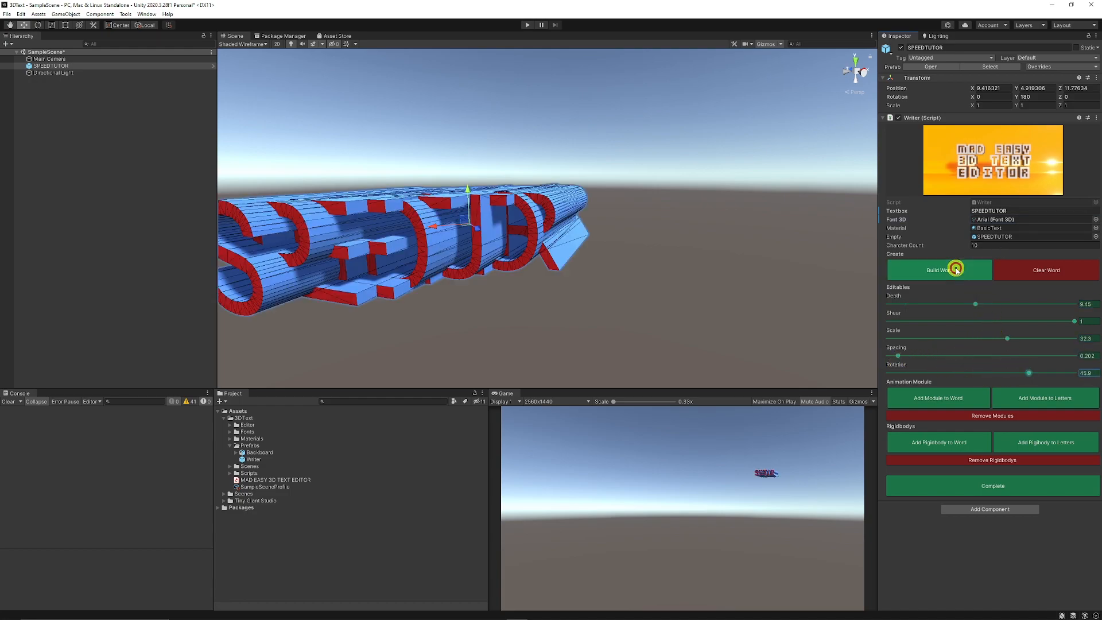
alt+drag(424, 253, 489, 248)
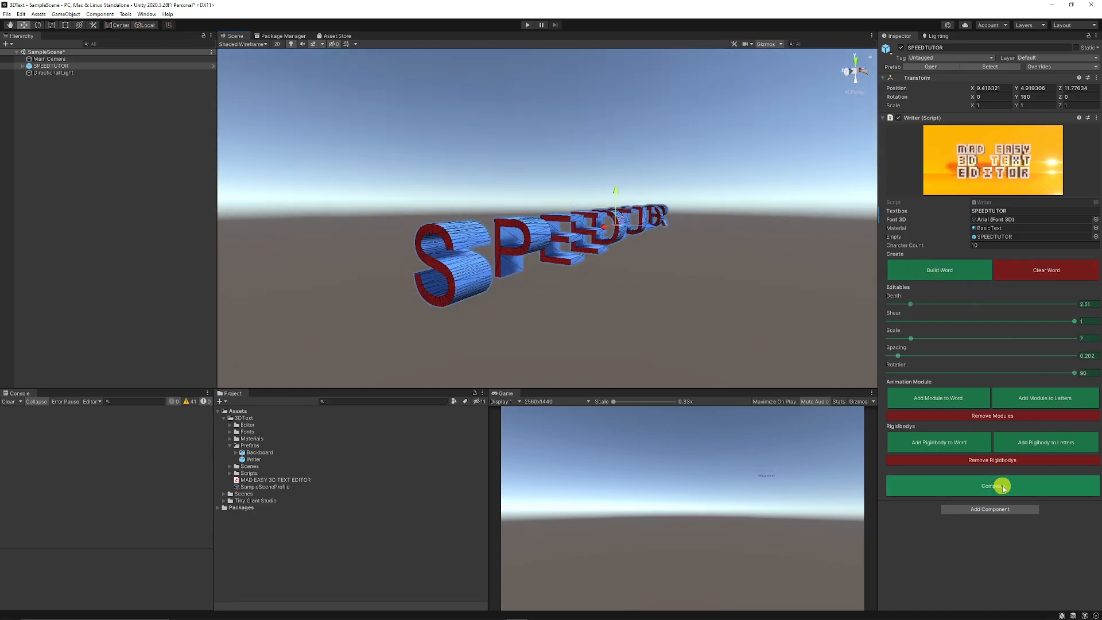
Step: Complete the text, removing the Writer script and leaving ten letter objects under SPEEDTUTOR
click(992, 486)
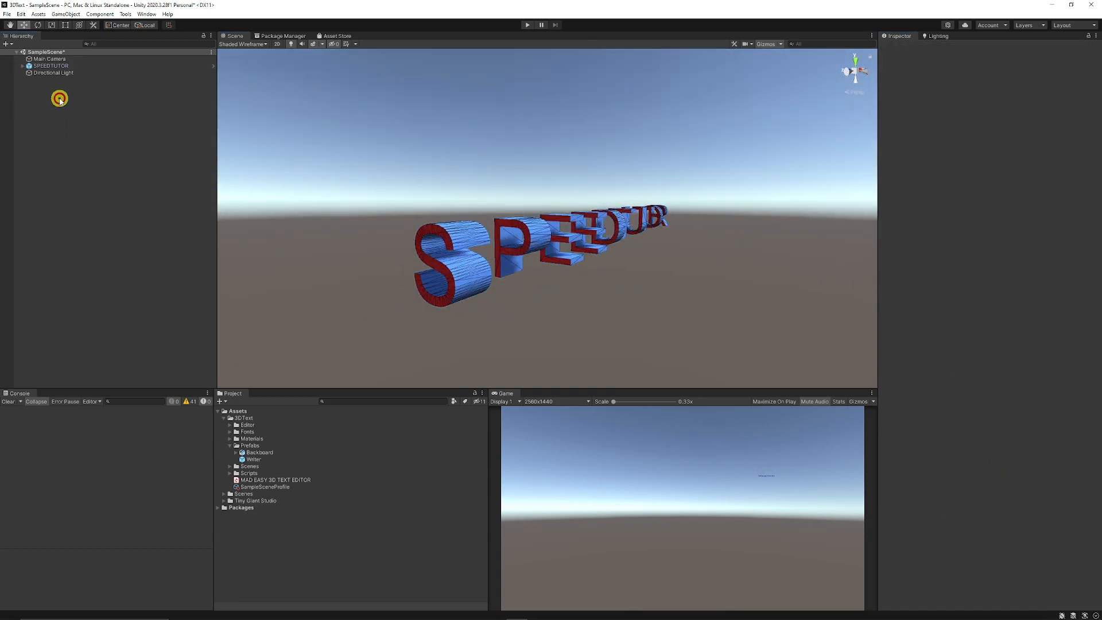
click(39, 65)
click(24, 65)
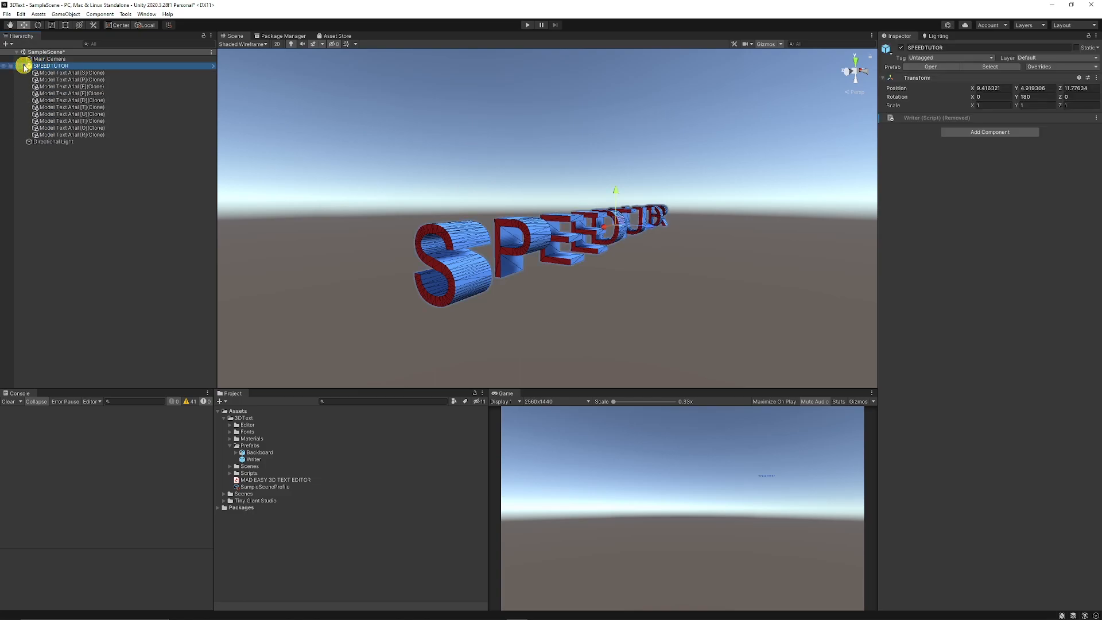
click(24, 66)
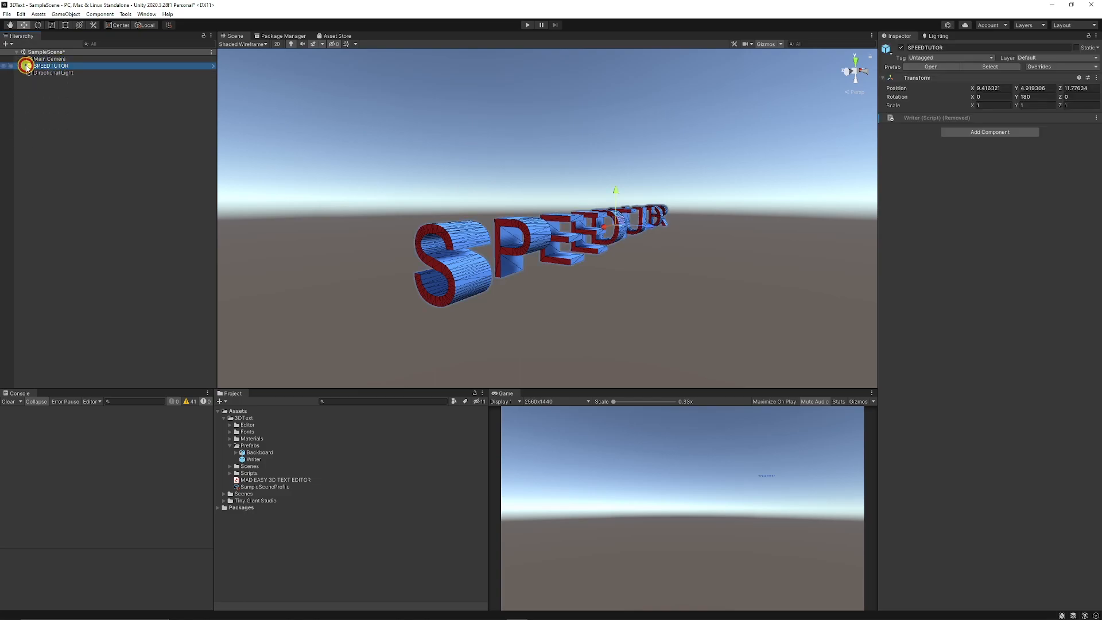
Step: Select the S letter clone, move it aside and back, then deselect it
click(24, 67)
click(68, 73)
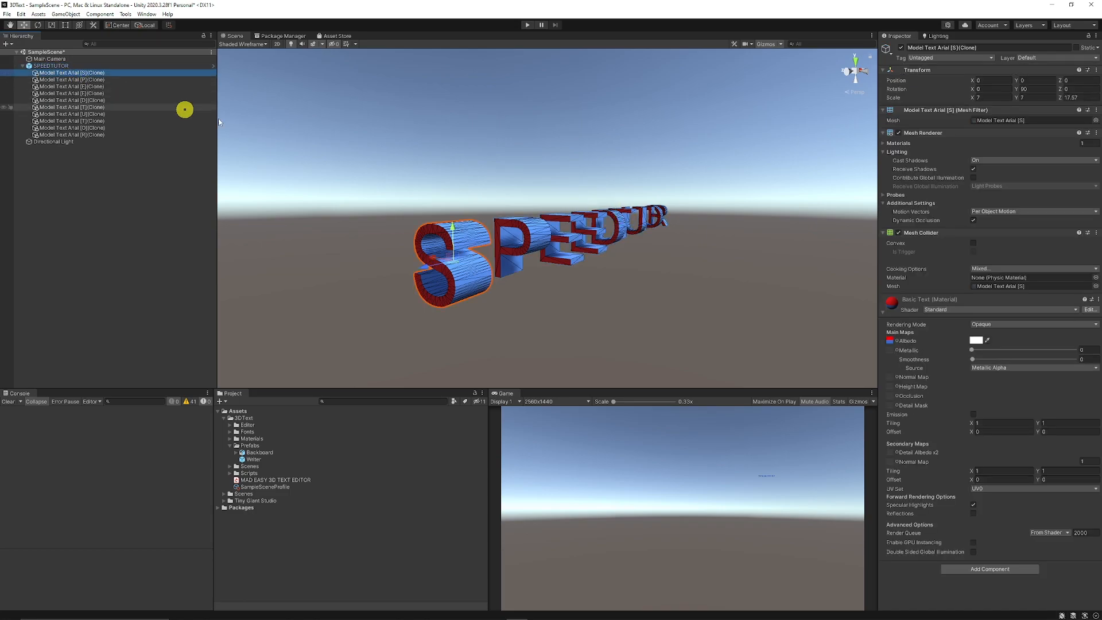
drag(426, 262, 387, 248)
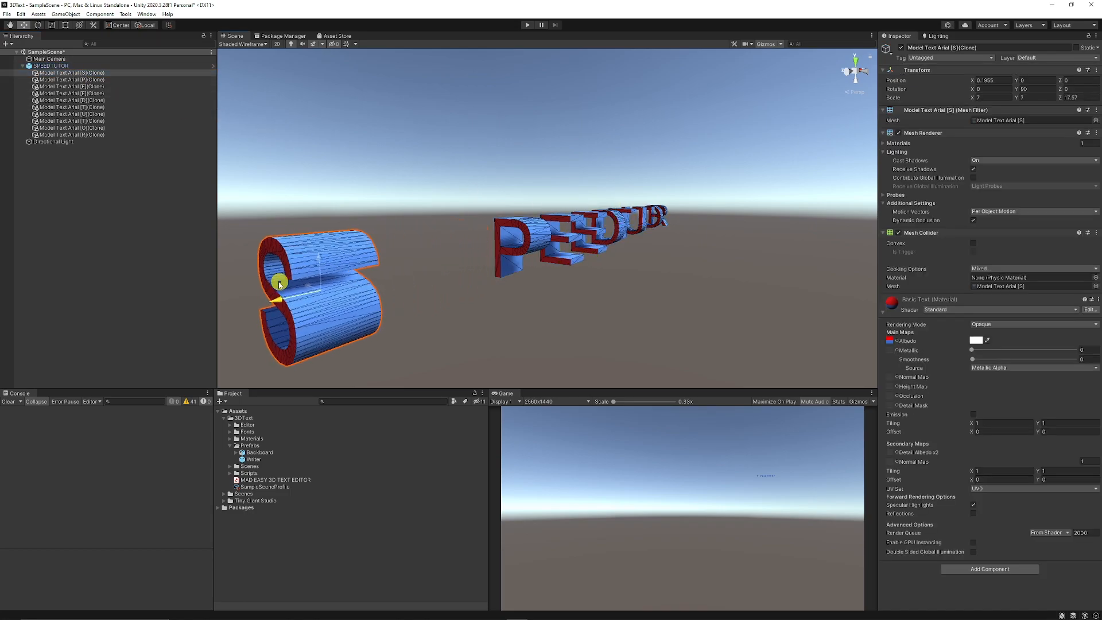
click(140, 178)
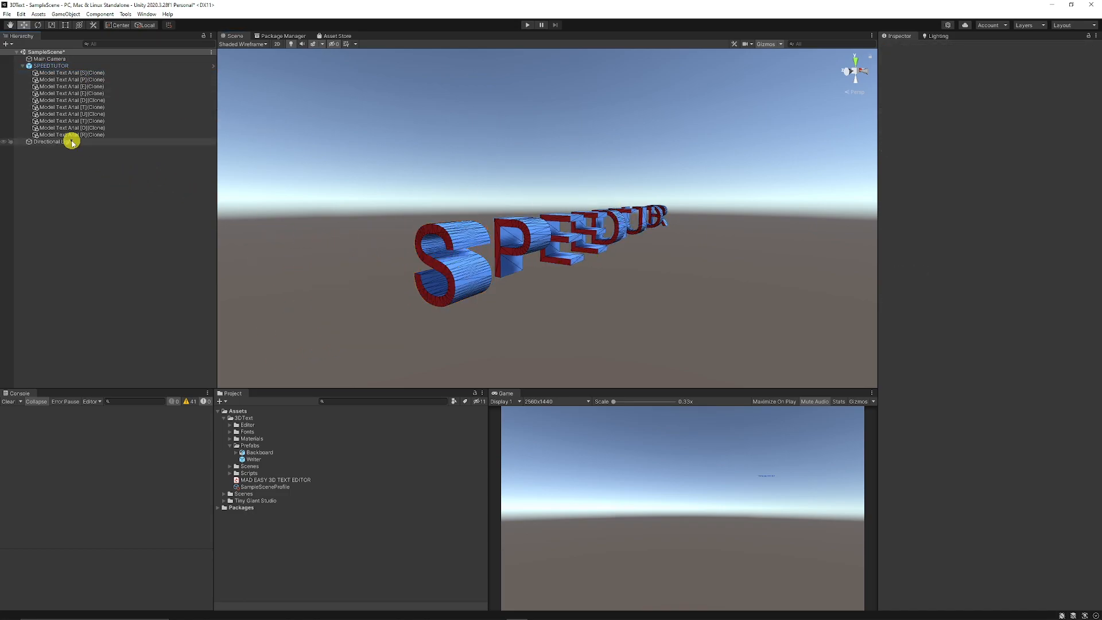
Step: Create a new 3DFont asset named MyNewFont in the Fonts folder
click(230, 446)
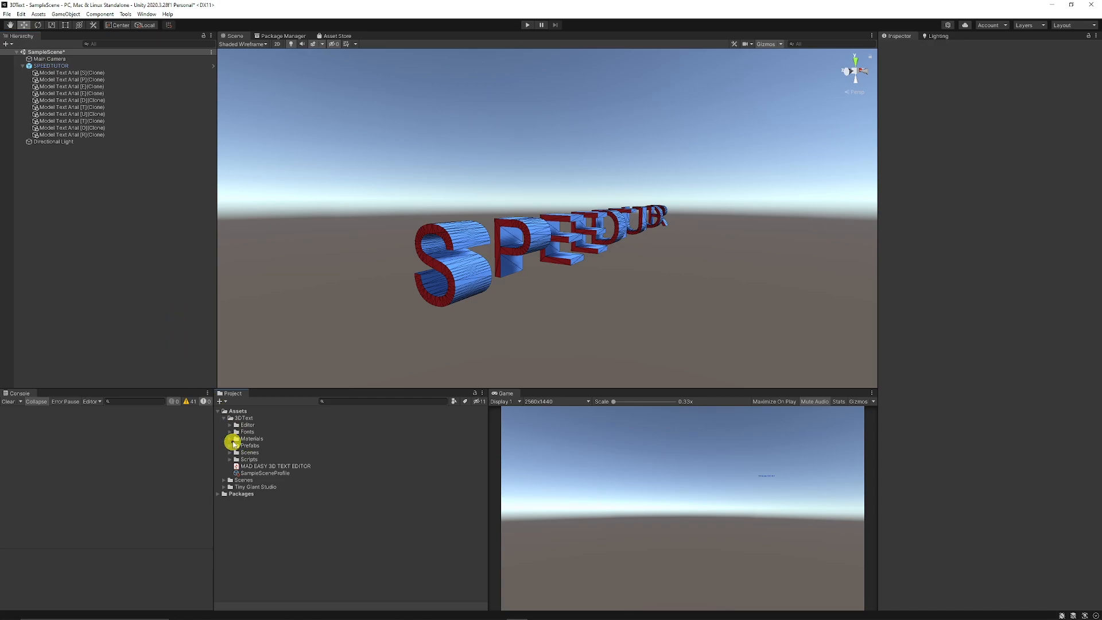
click(231, 431)
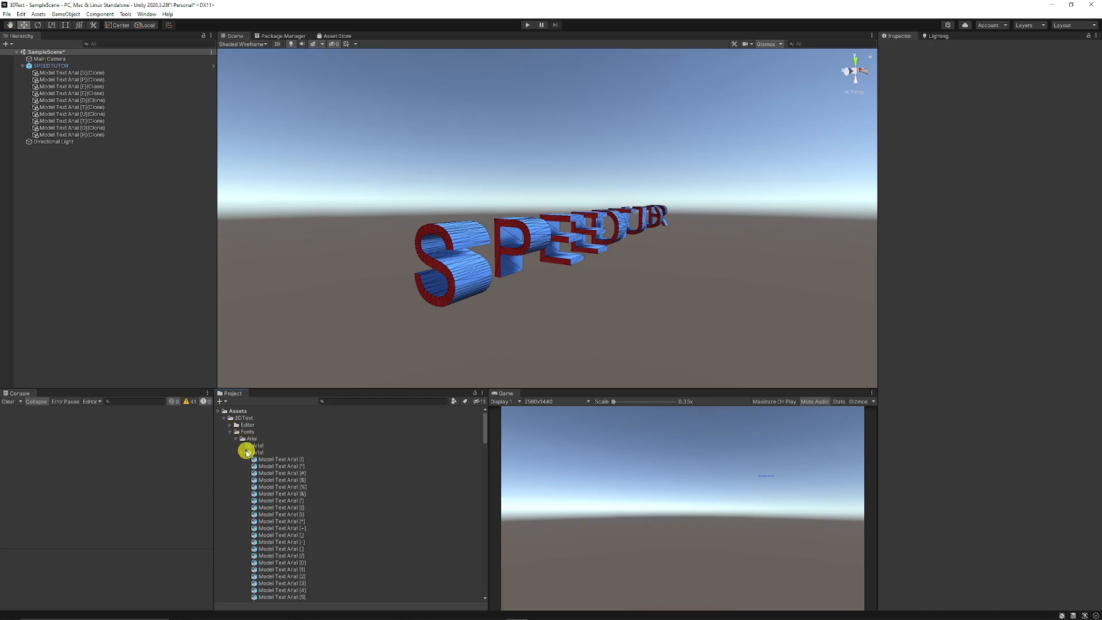
click(245, 454)
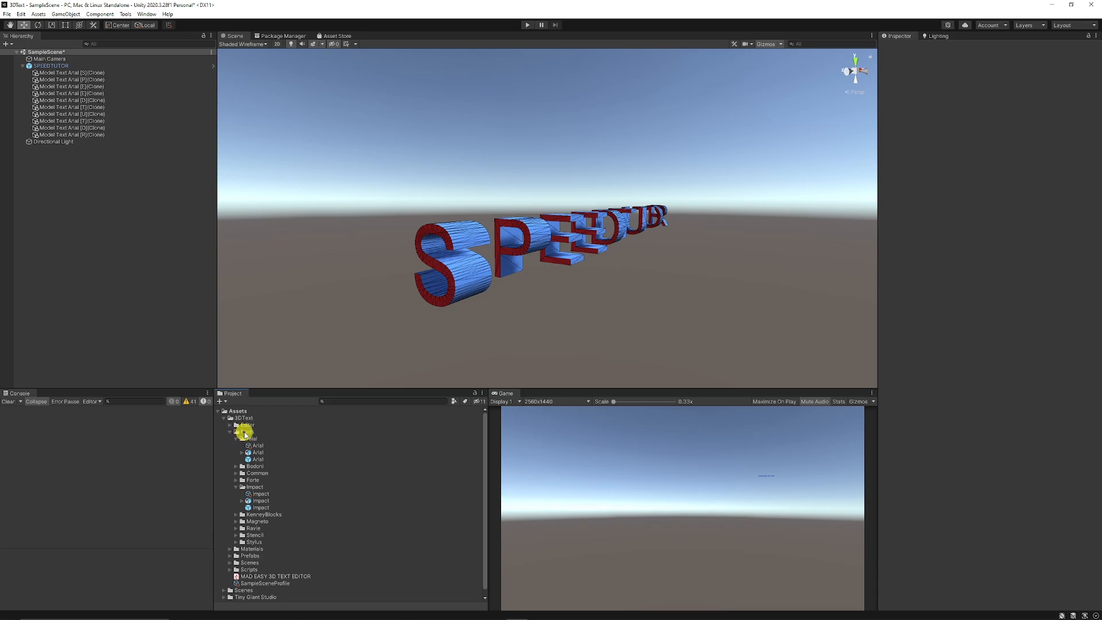
right_click(244, 433)
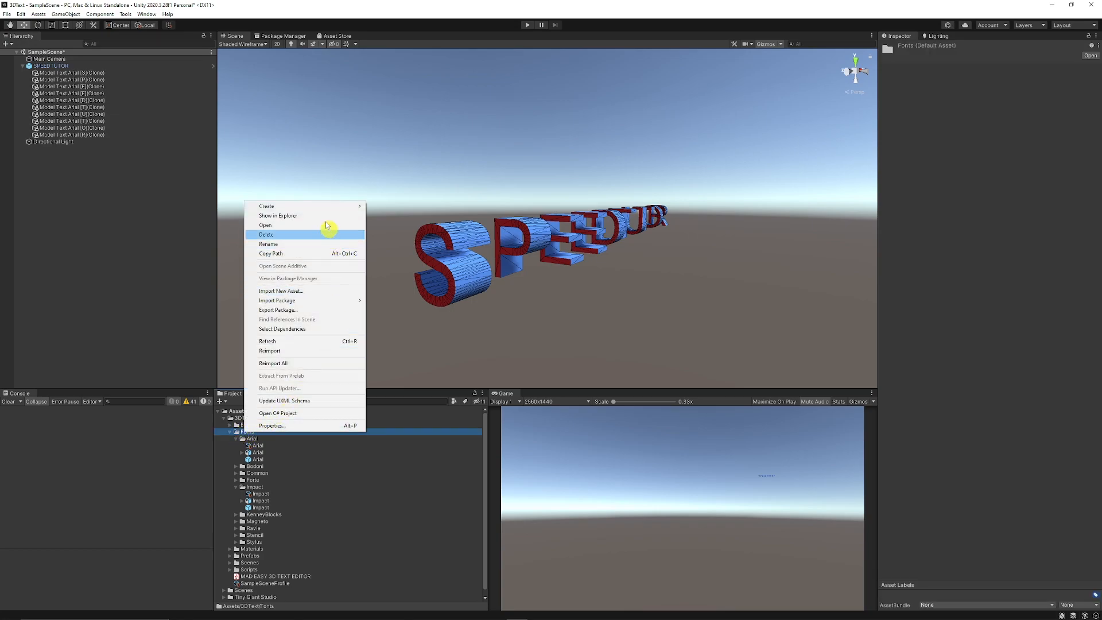
mouse_move(388, 216)
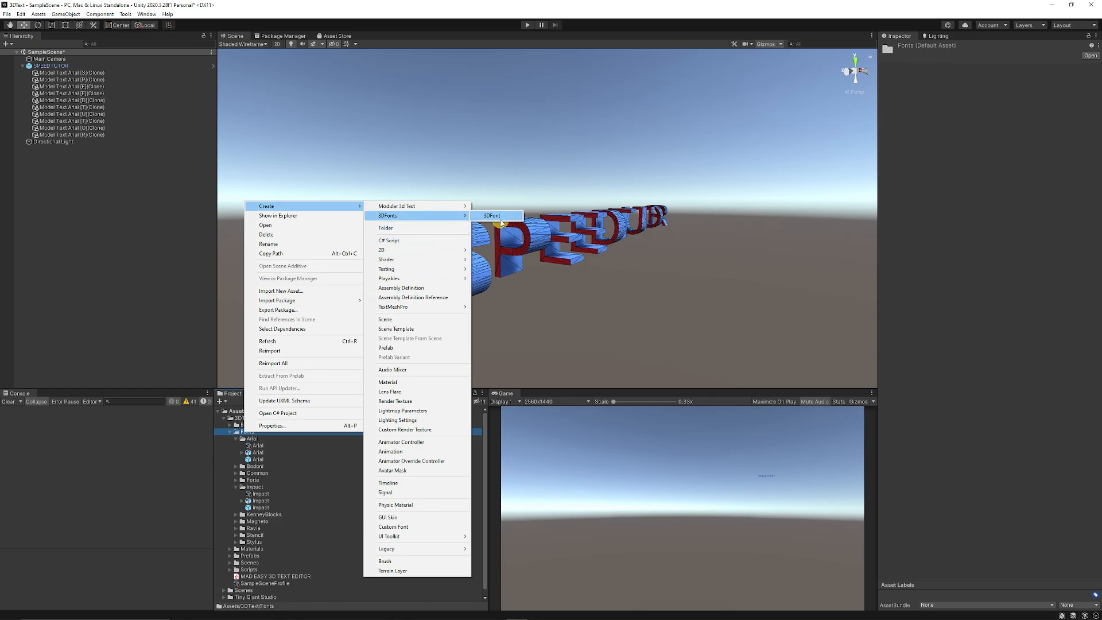
click(495, 215)
text(MyNewFont)
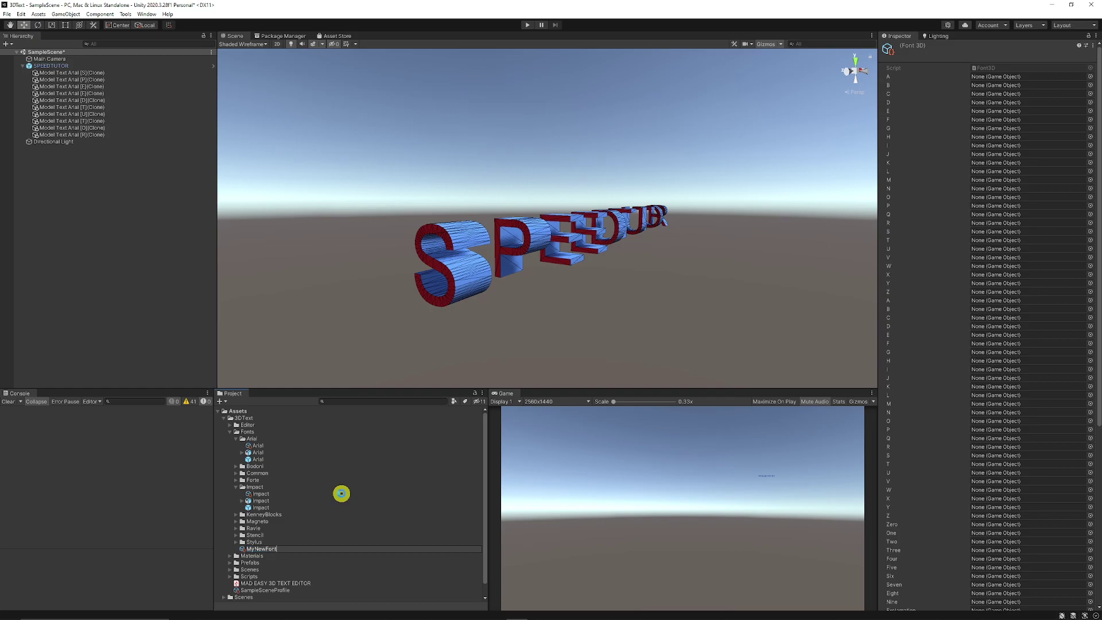
key(Return)
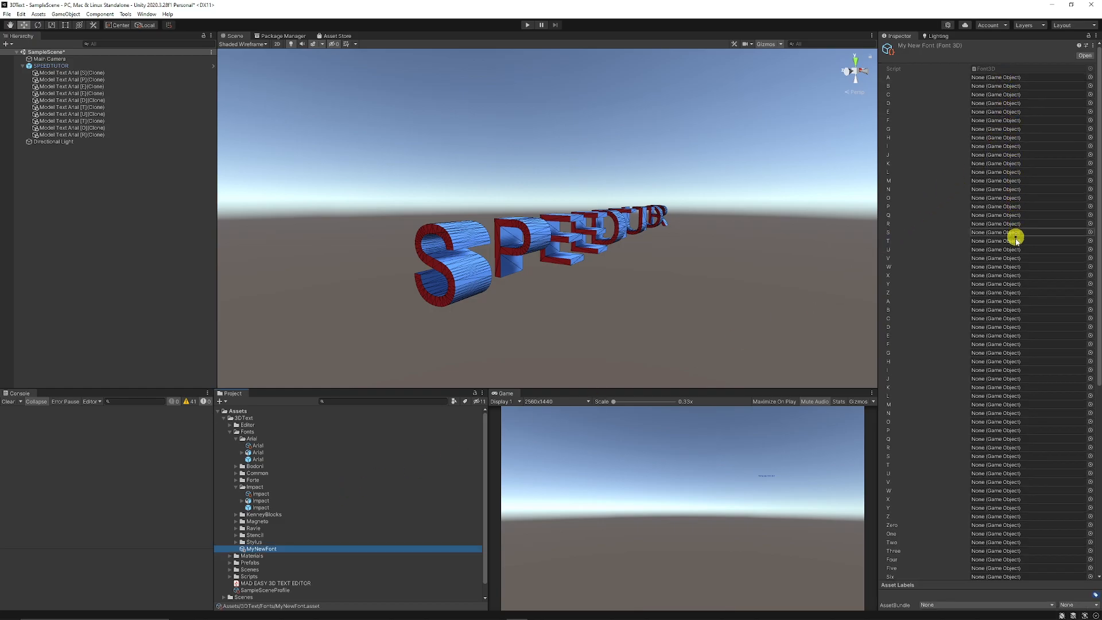
scroll(1013, 241, down, 5)
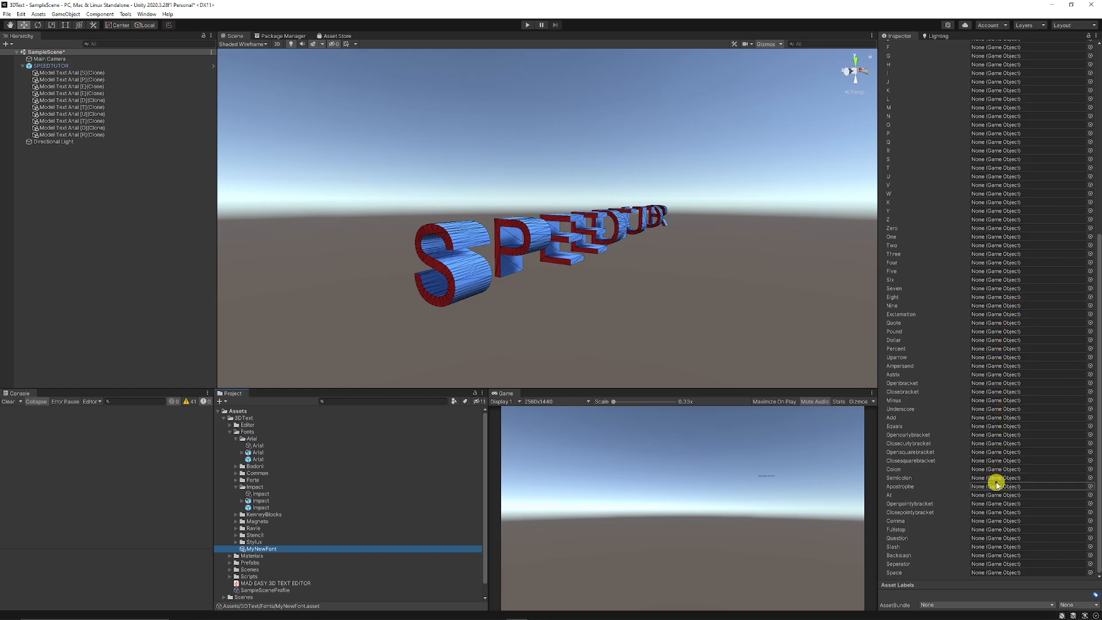
scroll(1009, 418, up, 5)
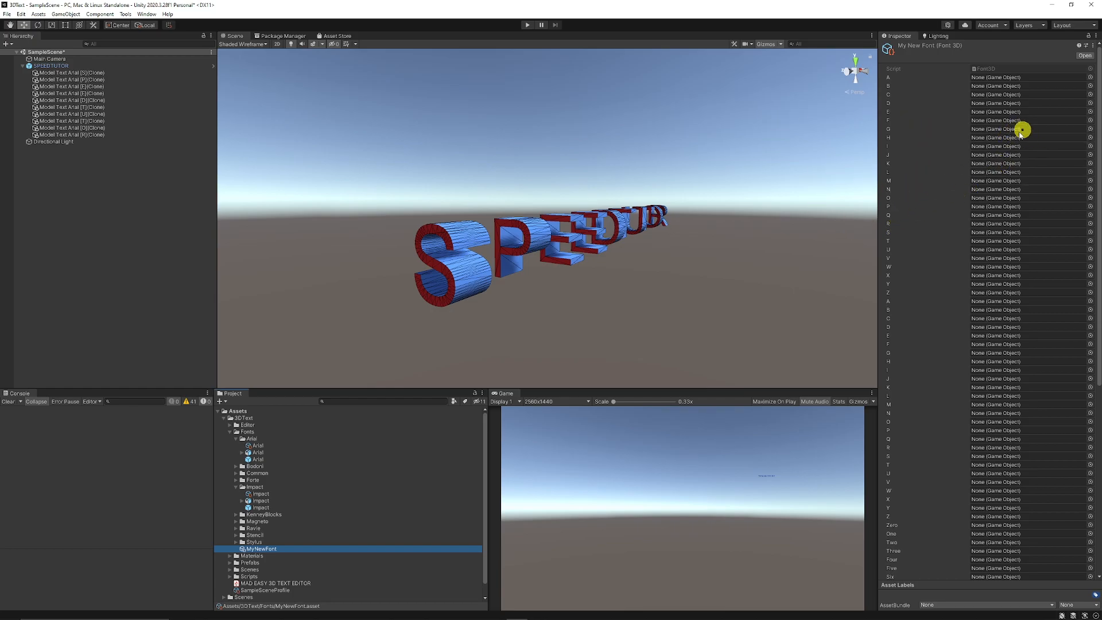
Step: Collapse Fonts, expand Prefabs and select the Writer prefab
click(230, 432)
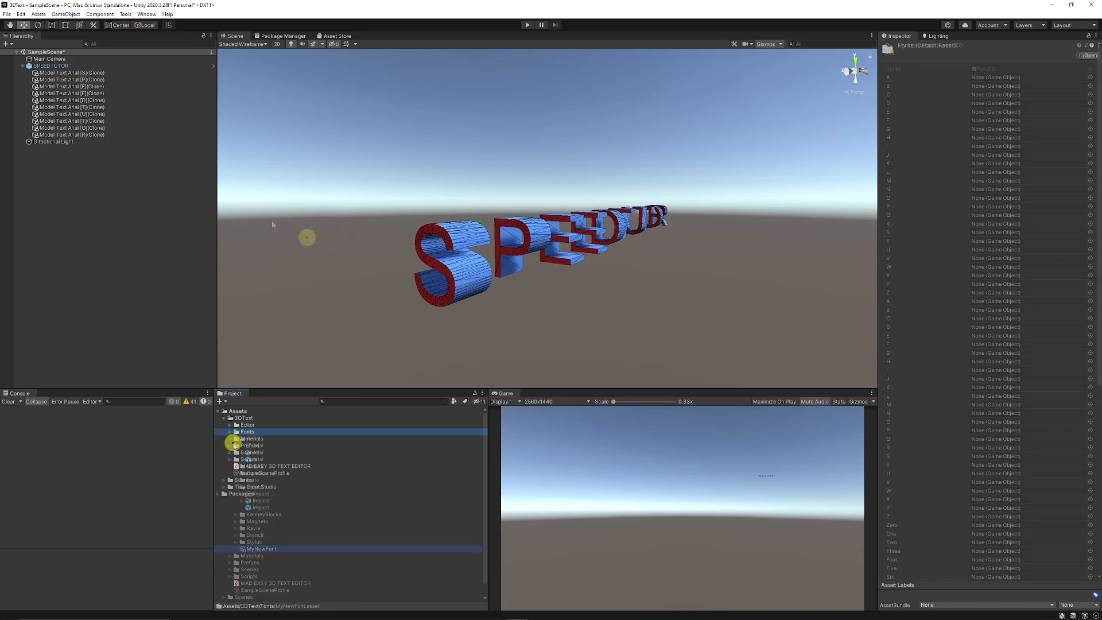
click(231, 445)
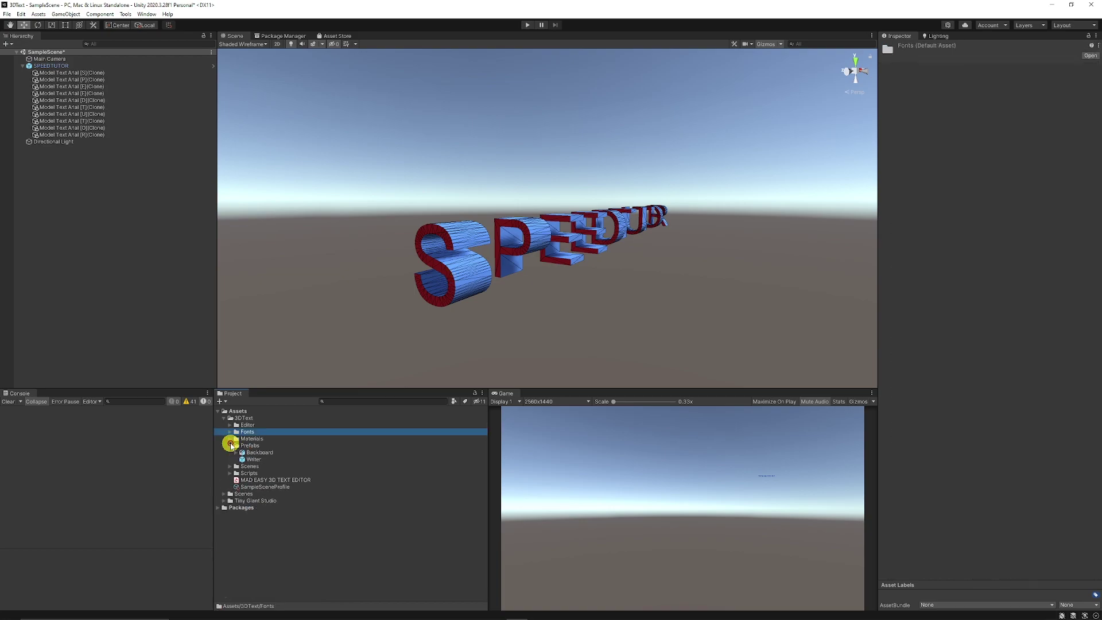
click(254, 459)
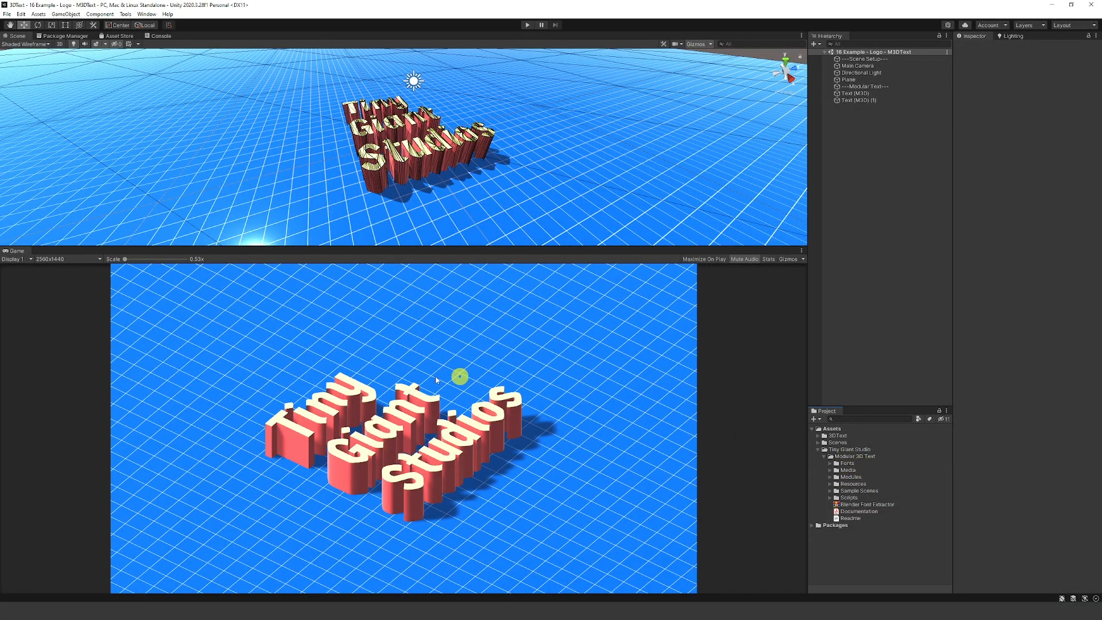
Step: Cycle through the Toggle, Slider, Button and Text sample scenes, ending on 16 Example - Logo
click(832, 491)
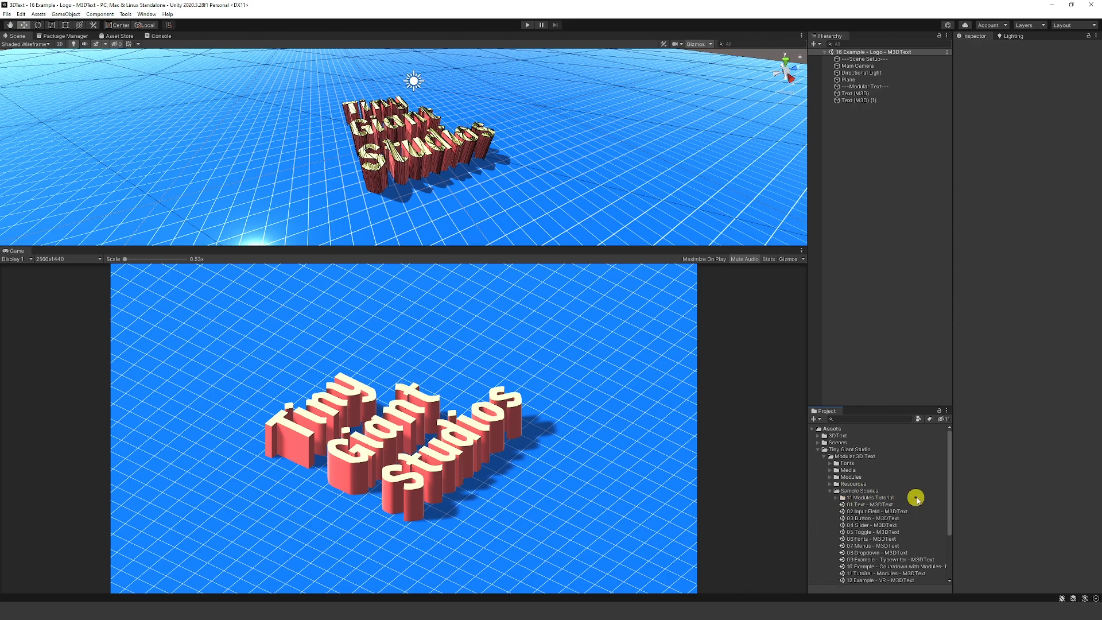
scroll(913, 498, down, 3)
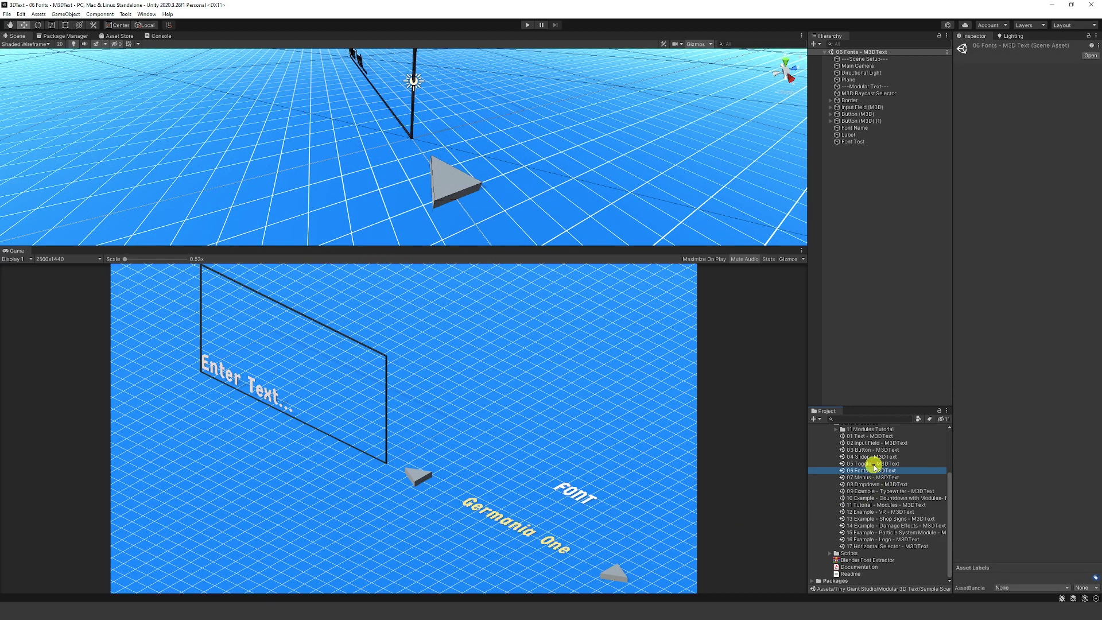
double_click(874, 464)
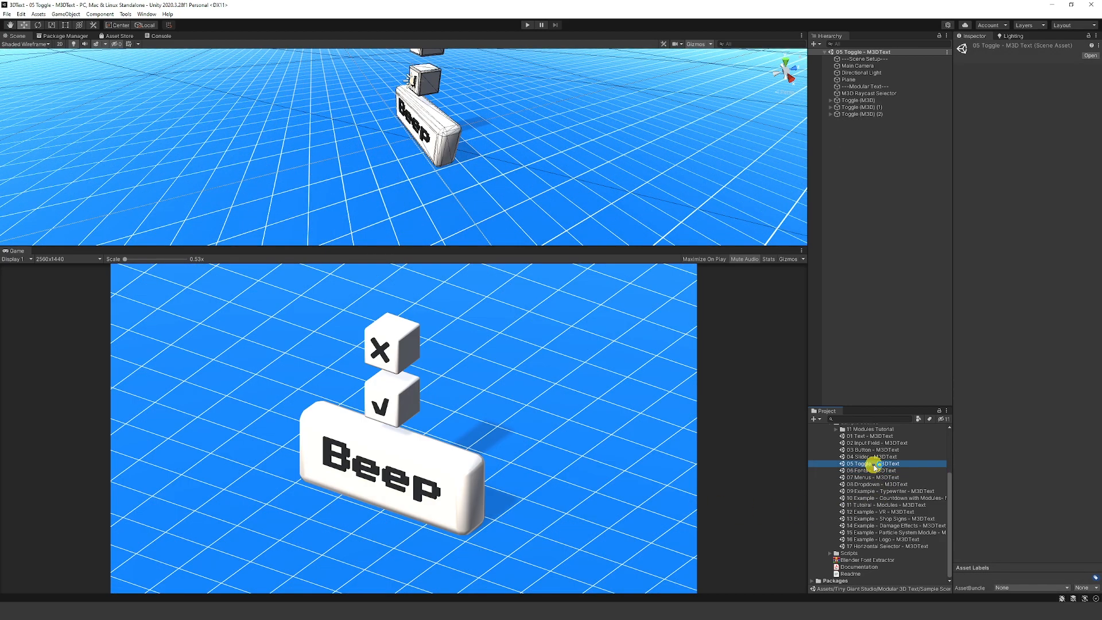
double_click(878, 457)
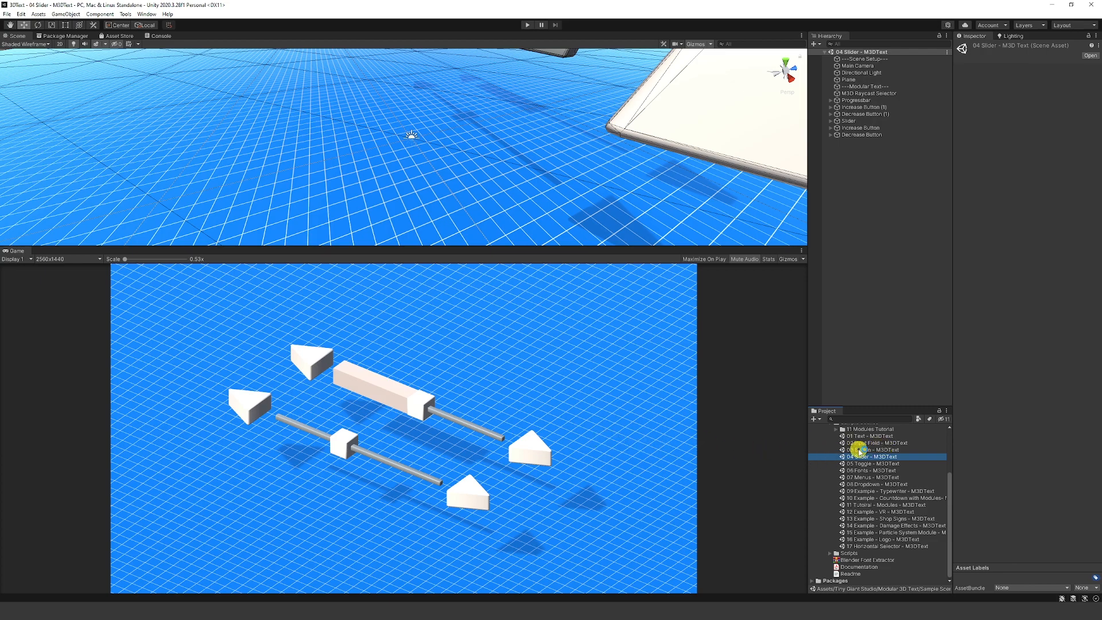
double_click(870, 450)
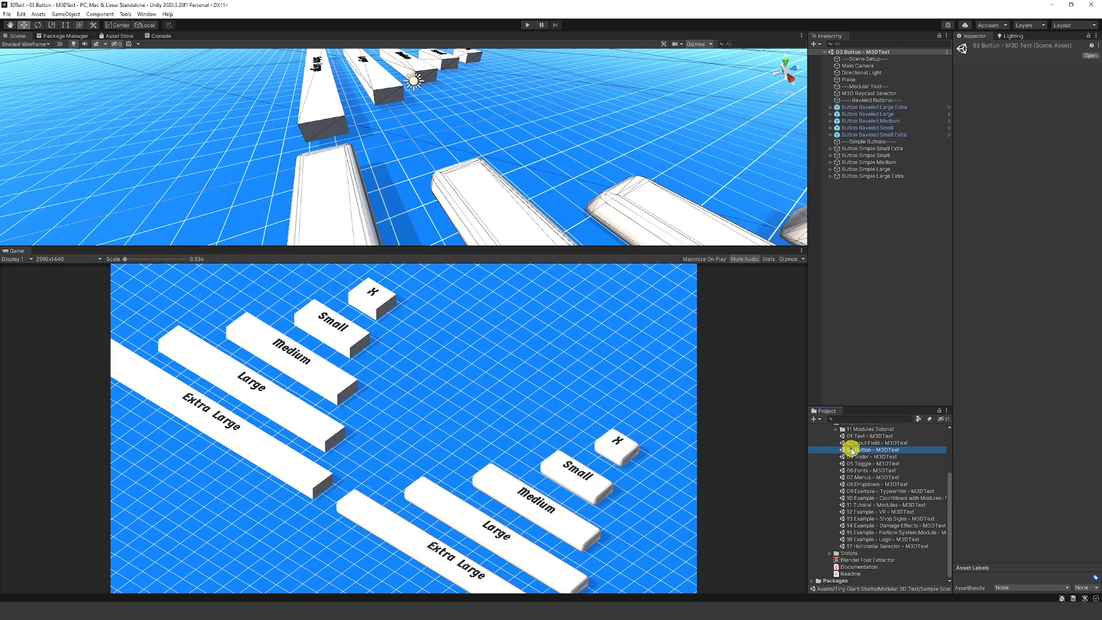
double_click(862, 443)
double_click(871, 436)
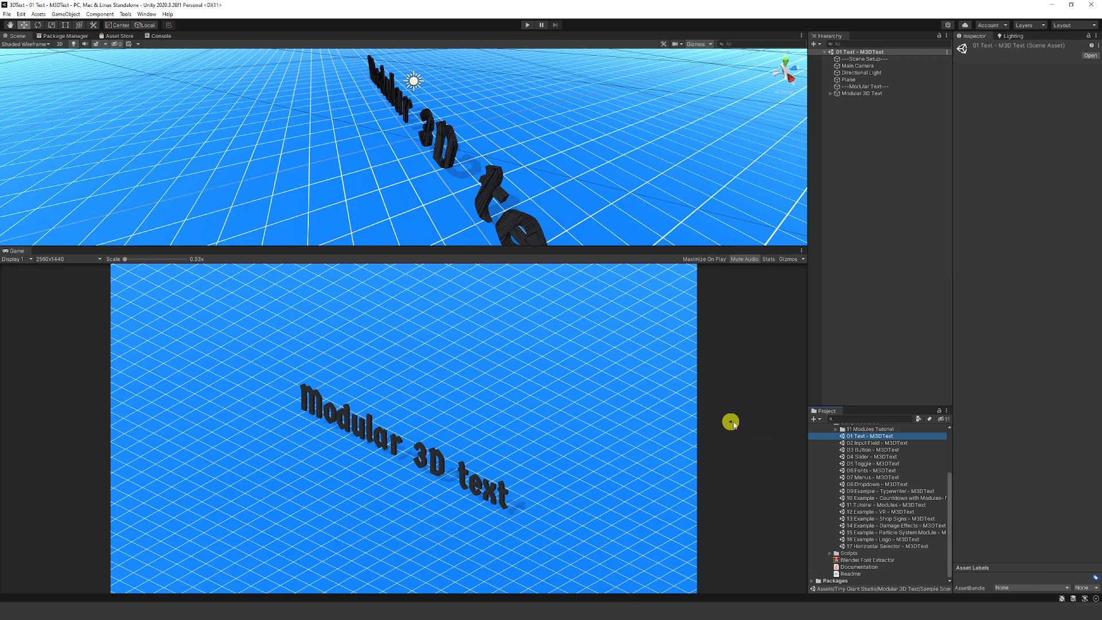
double_click(879, 526)
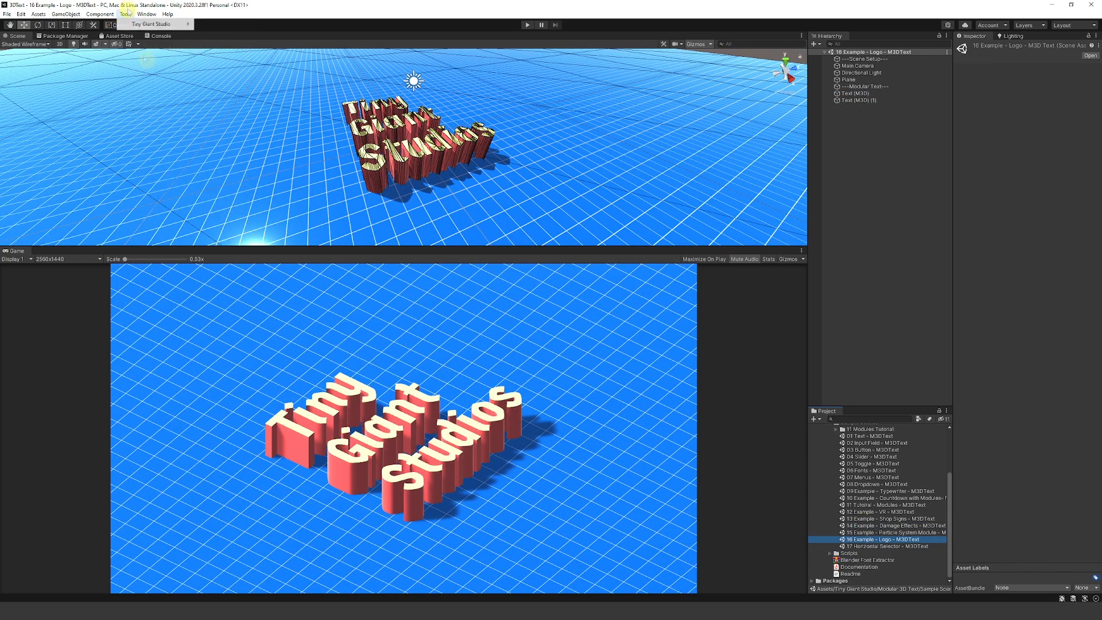
click(125, 15)
mouse_move(152, 24)
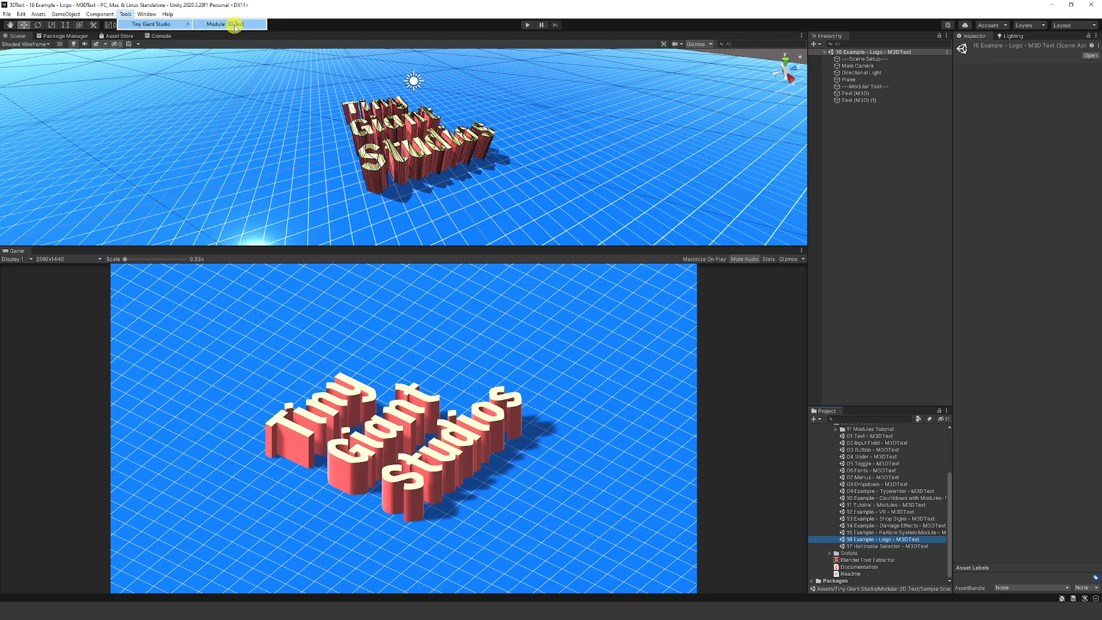
click(226, 25)
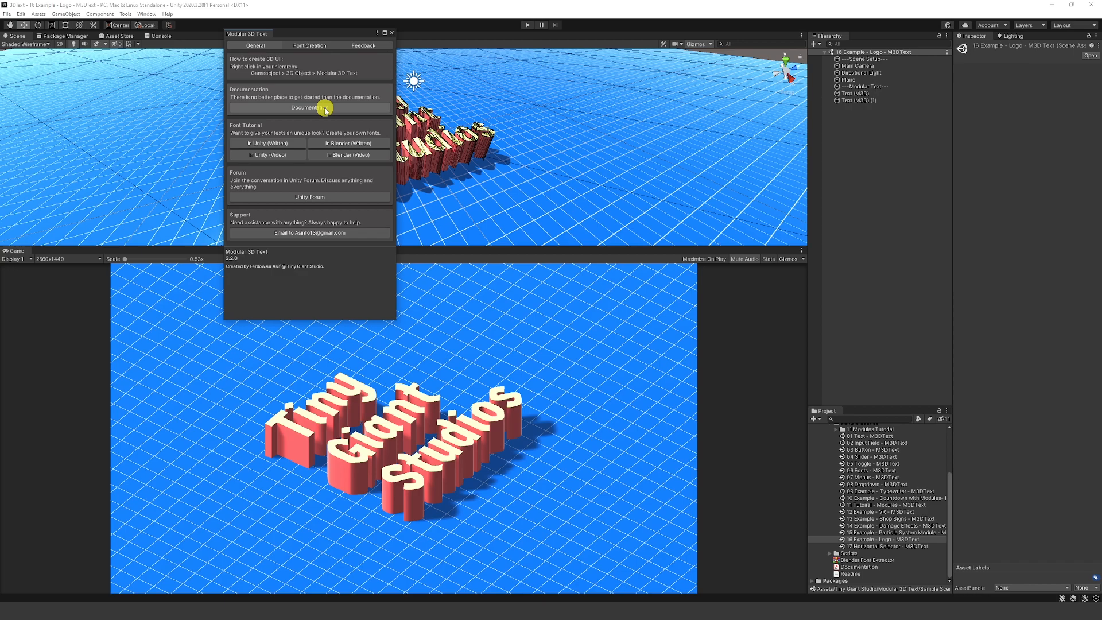
click(317, 46)
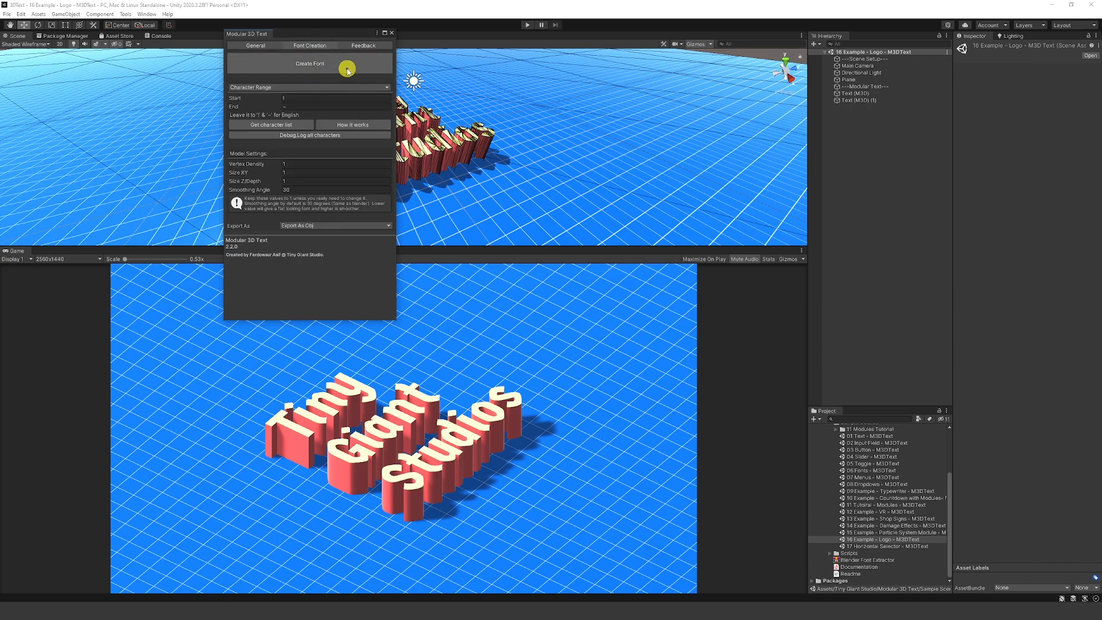
Step: Add a new Modular 3D Text object to the logo scene from the Hierarchy
click(392, 31)
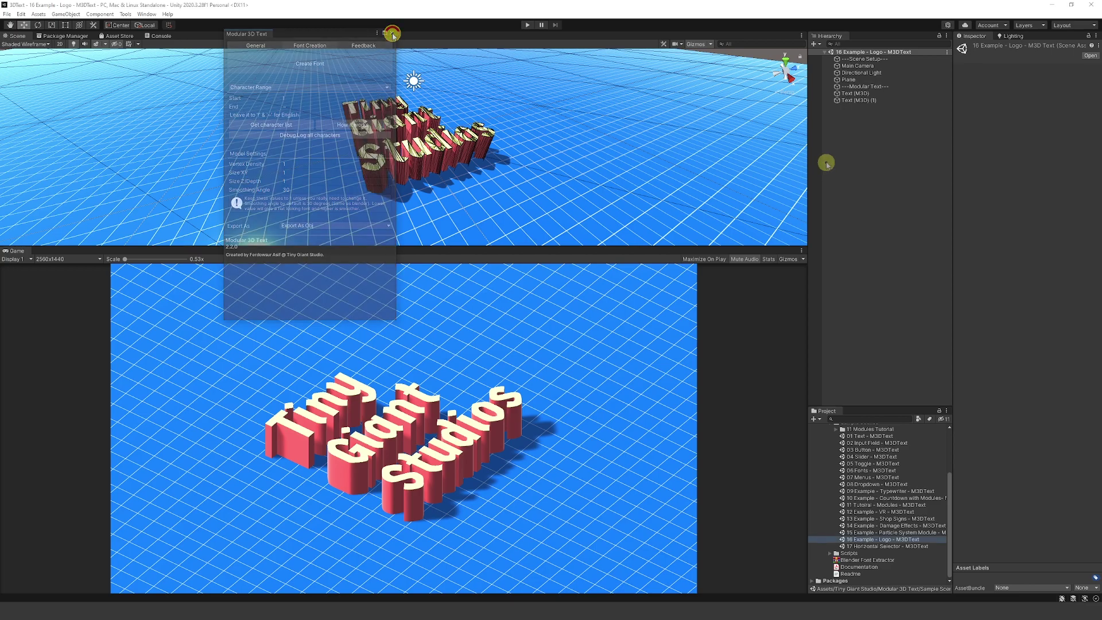
right_click(861, 156)
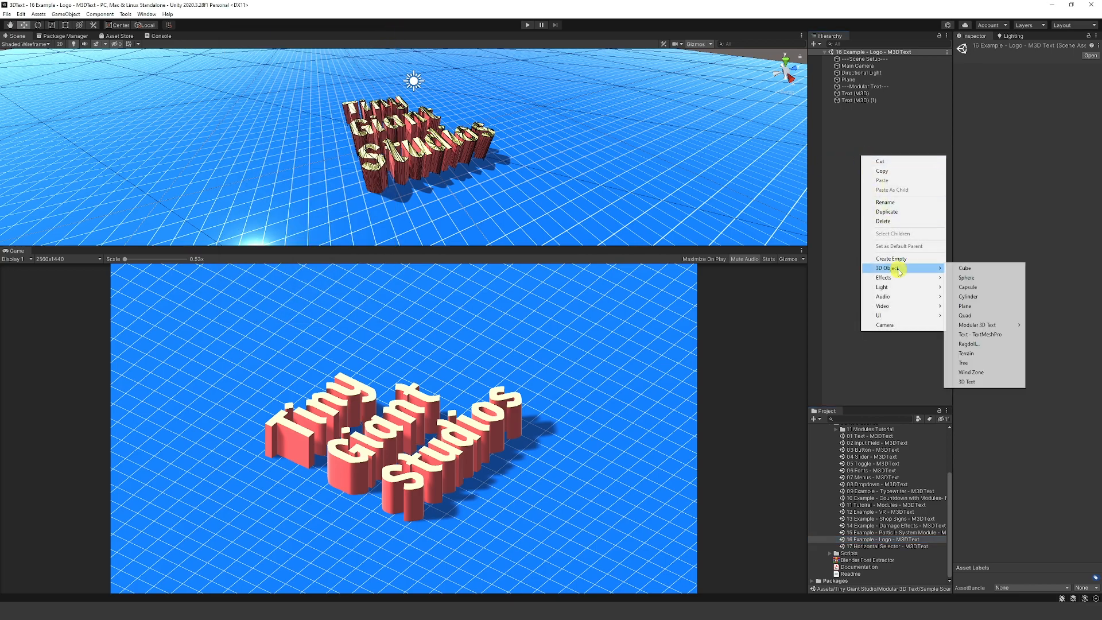
mouse_move(982, 324)
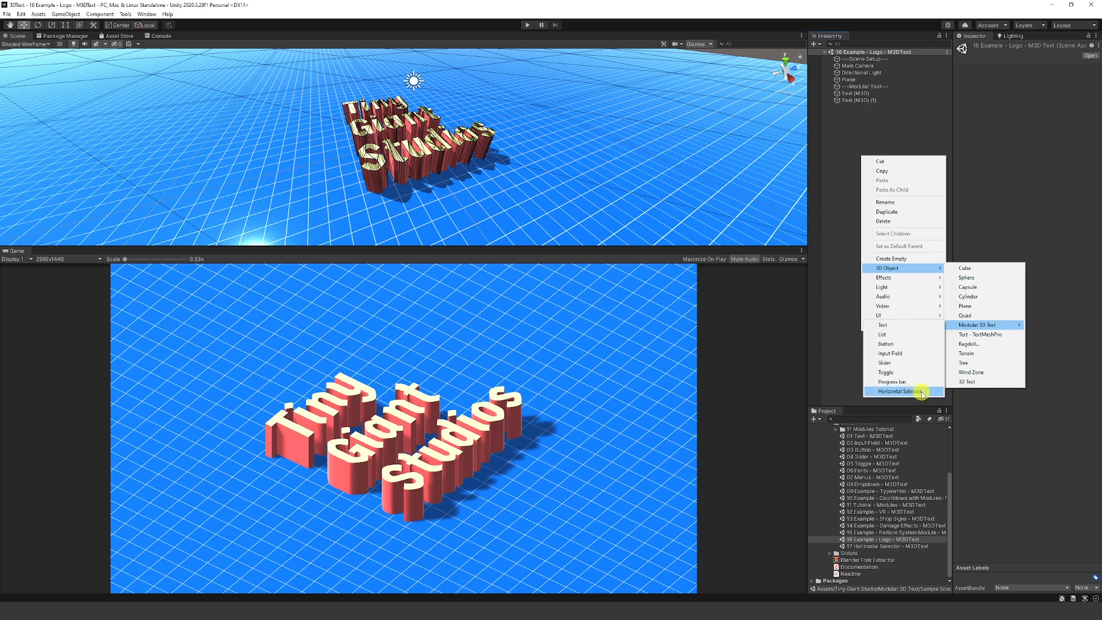
click(898, 327)
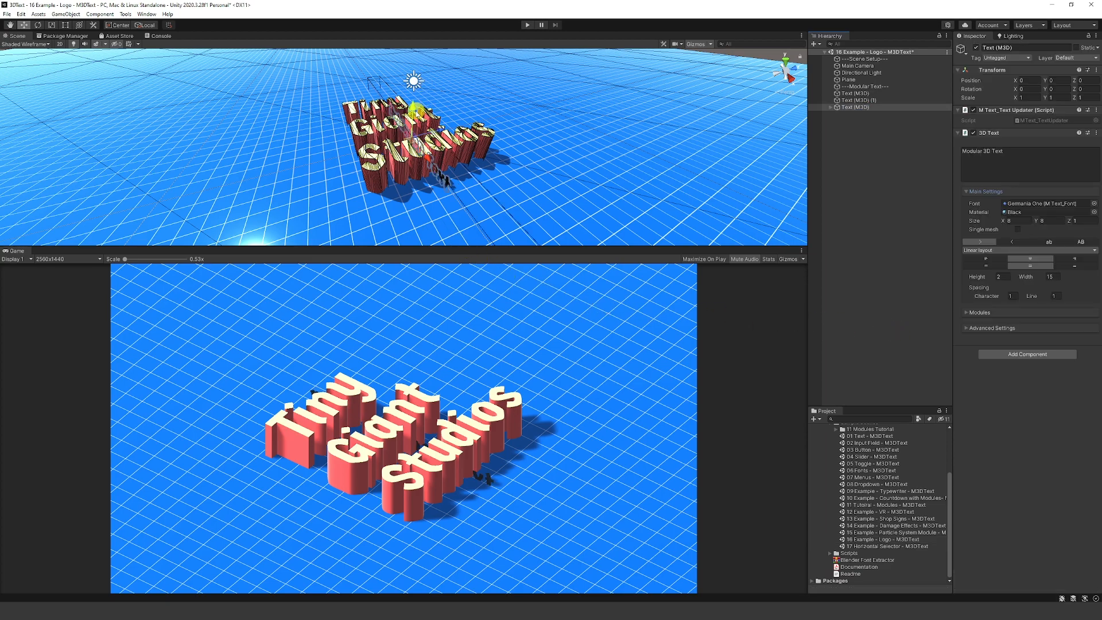
Step: Raise the new text above the Tiny Giant Studios logo and widen the Inspector
drag(416, 111, 412, 71)
mouse_move(412, 71)
right_down()
mouse_move(414, 152)
mouse_move(406, 108)
right_up()
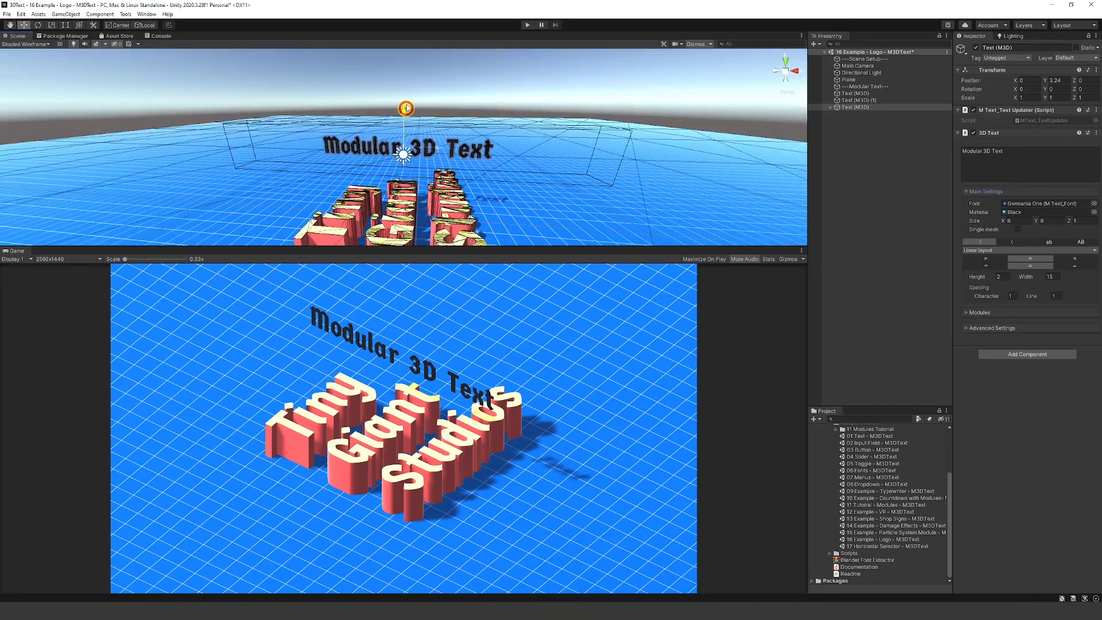
drag(406, 107, 403, 55)
right_drag(534, 129, 527, 166)
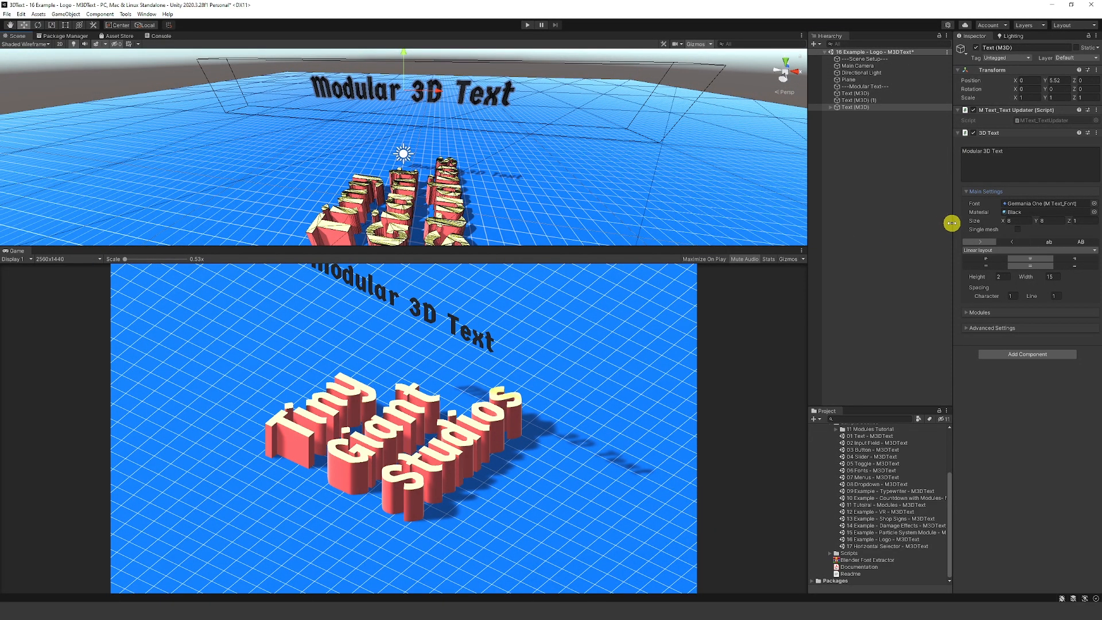
drag(952, 224, 898, 222)
Step: Replace the text with THIS TUTORIAL IS AWESOME and set the font to LeagueGothic-Regular
click(963, 161)
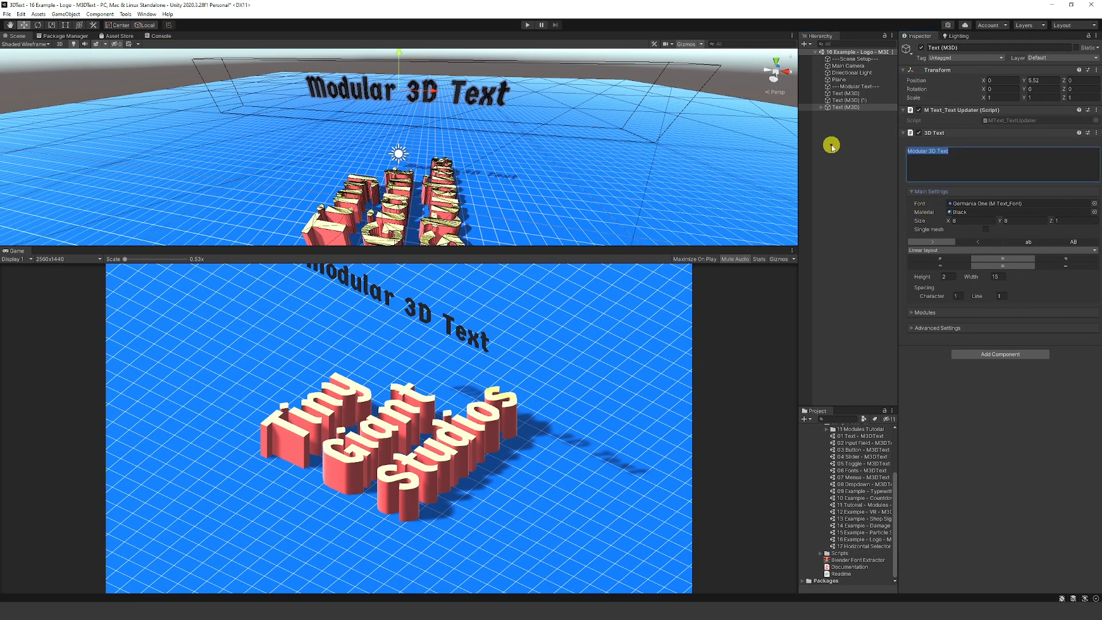
text(THIS TUTORIAL IS AWESOME)
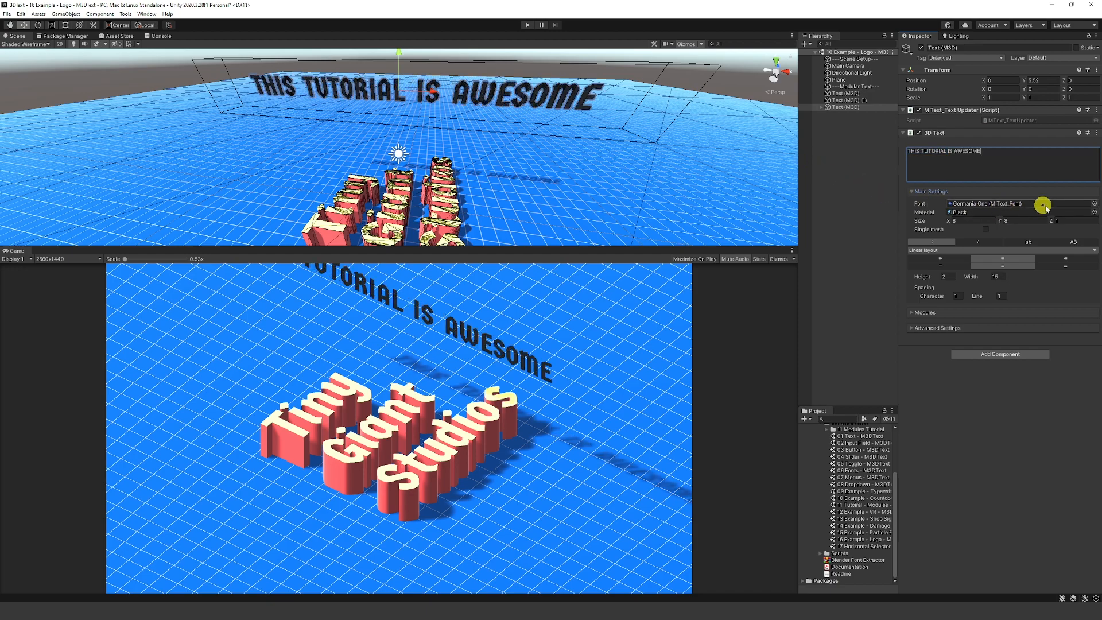
click(1094, 205)
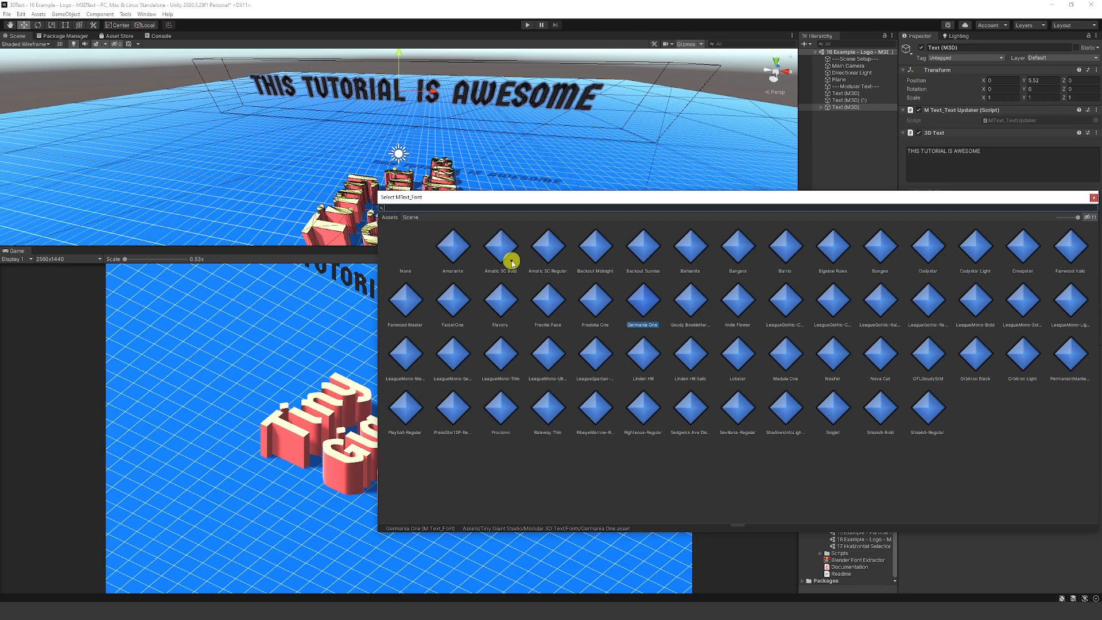
click(502, 251)
click(929, 306)
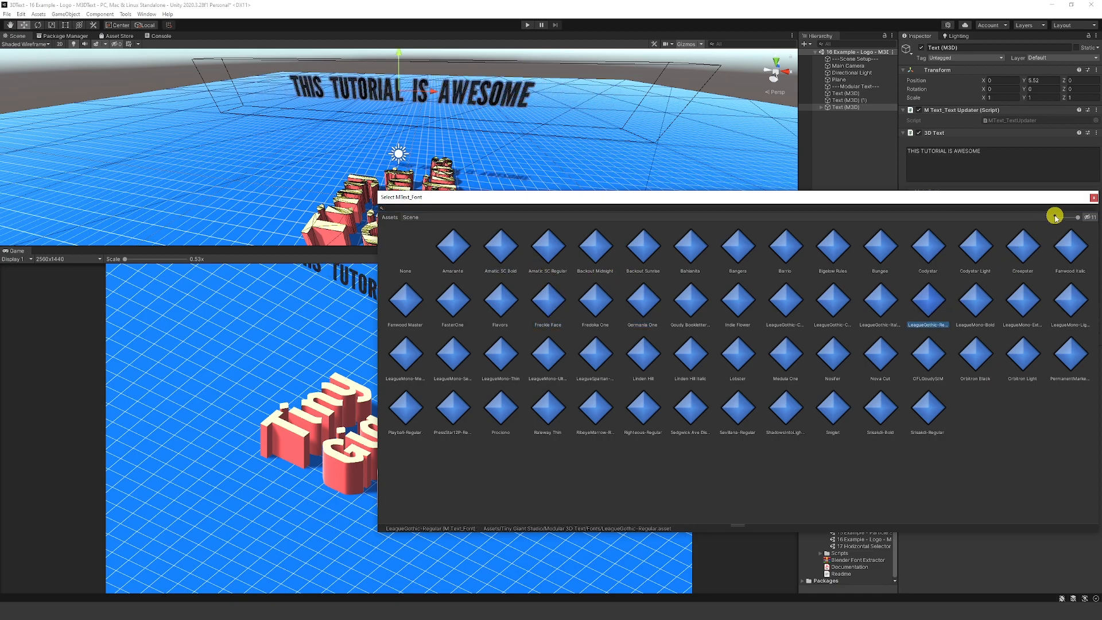
click(1093, 201)
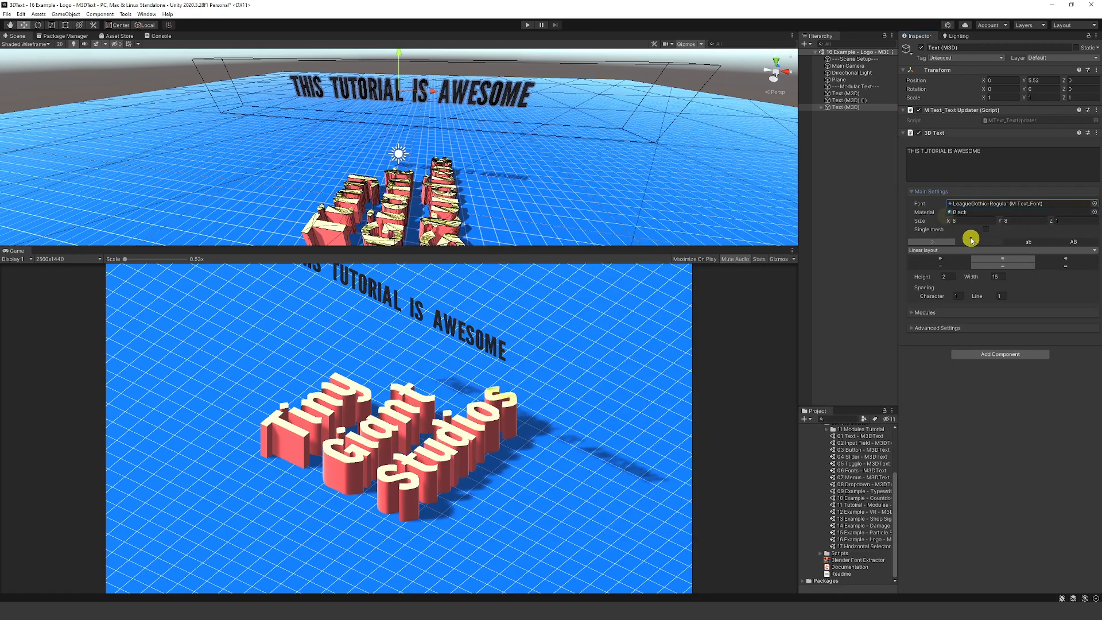
Step: Try widening Size X, undo it, and adjust a layout option of the text
drag(950, 221, 982, 229)
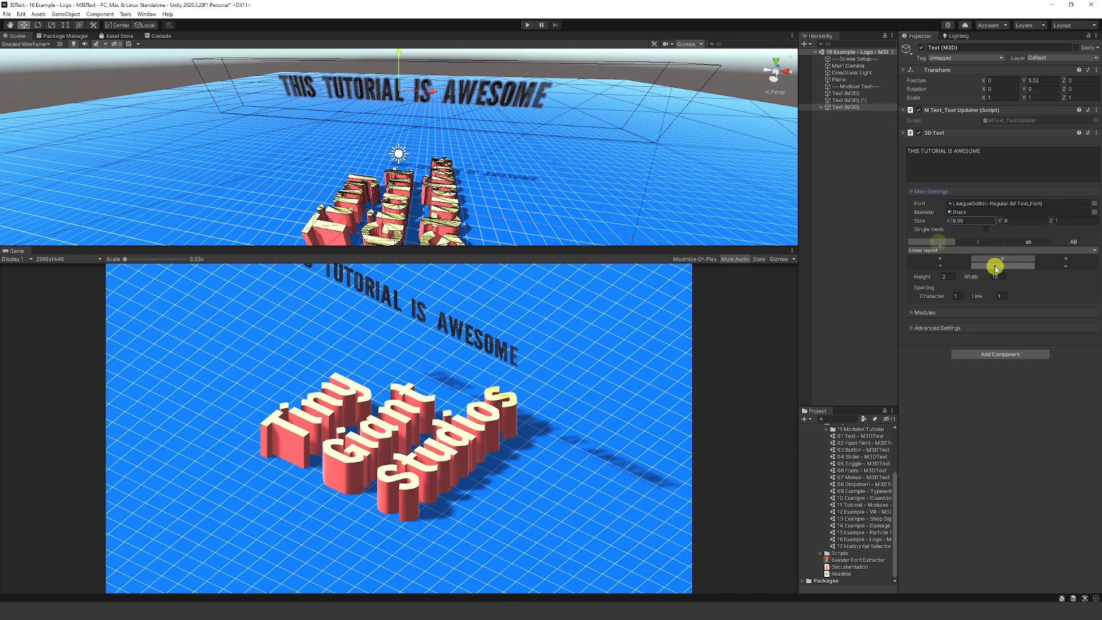
key(ctrl+z)
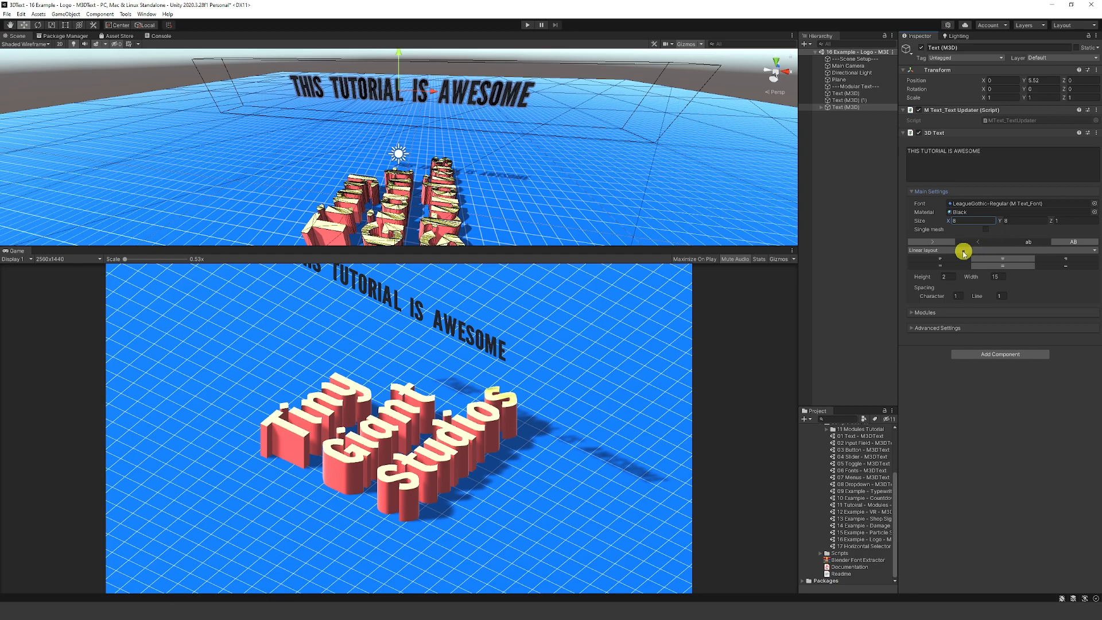
click(945, 266)
Step: Reduce the text's line height, pull the T aside, and orbit the Scene view to face the text
drag(941, 277, 879, 278)
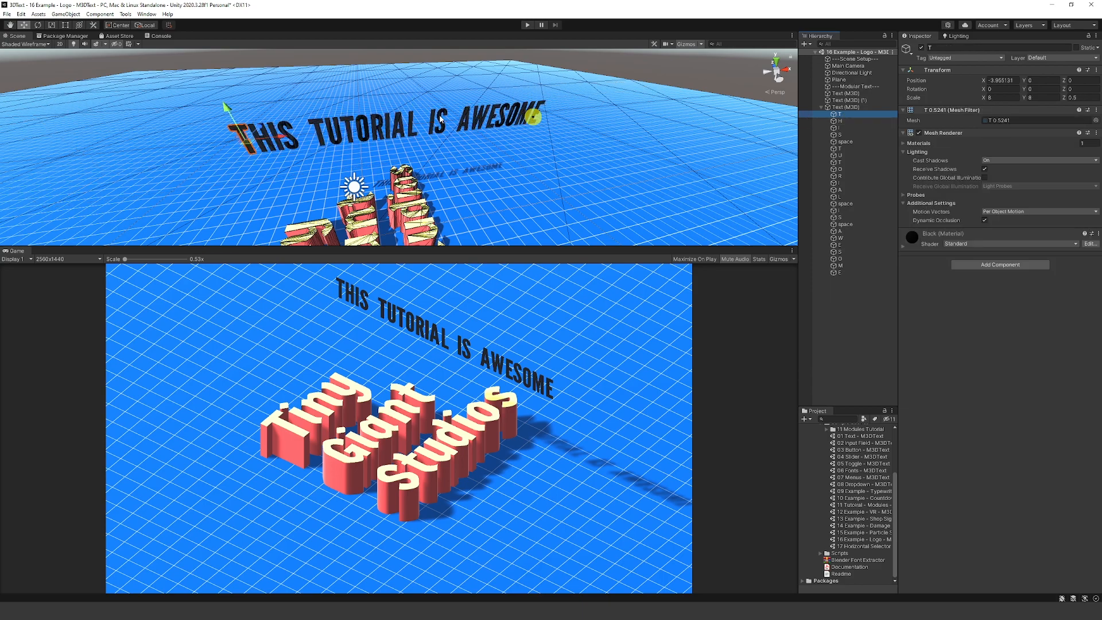
drag(278, 137, 190, 129)
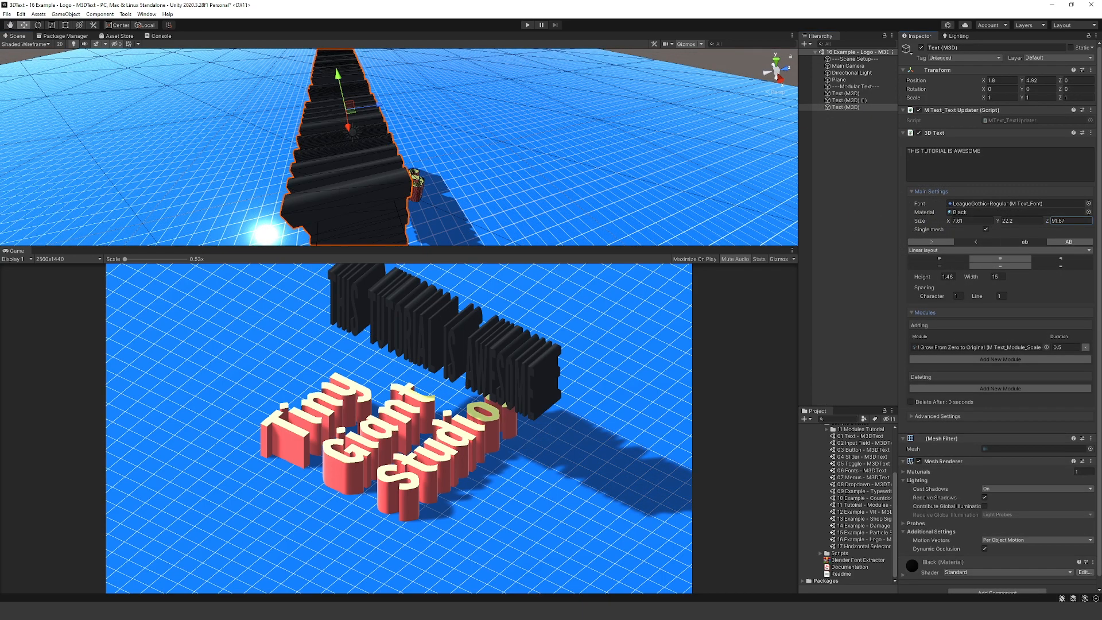
right_drag(90, 208, 414, 78)
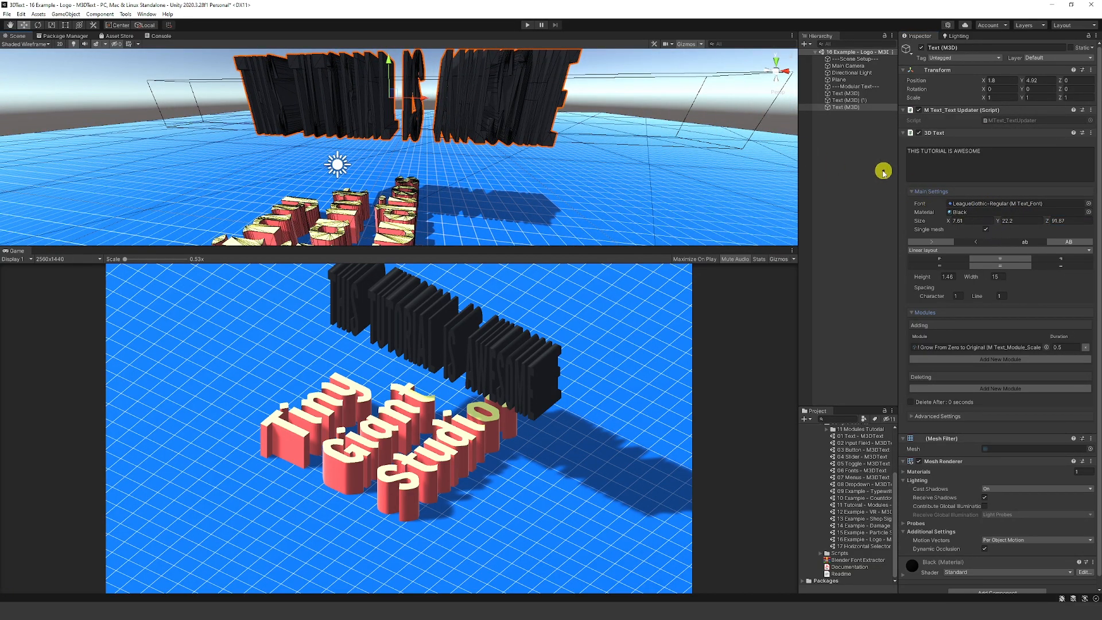
right_drag(433, 87, 455, 124)
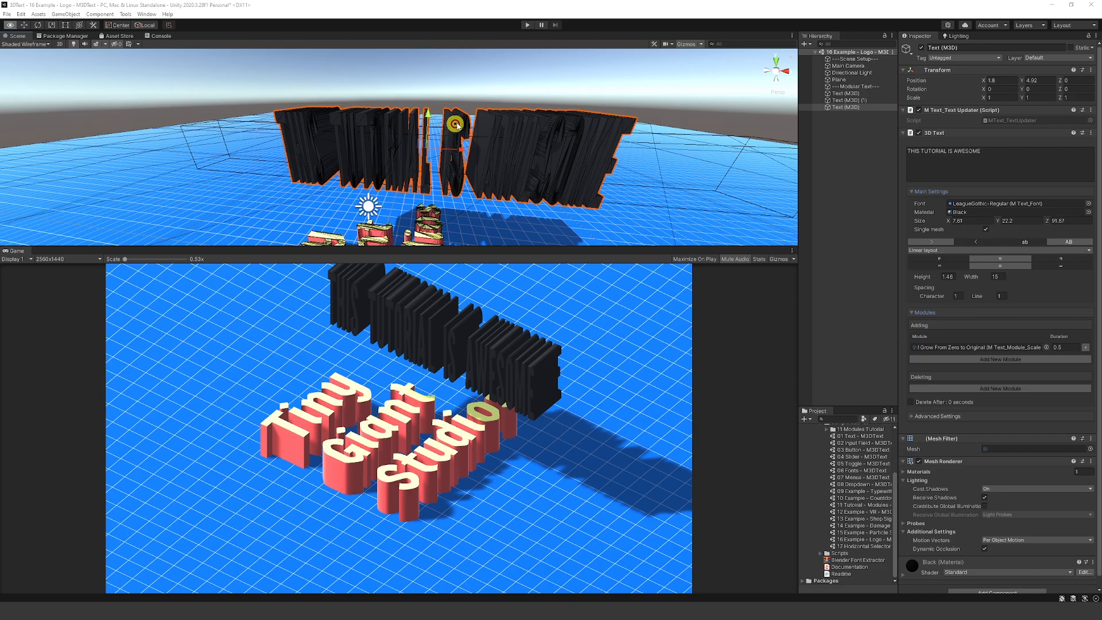
right_drag(393, 176, 447, 138)
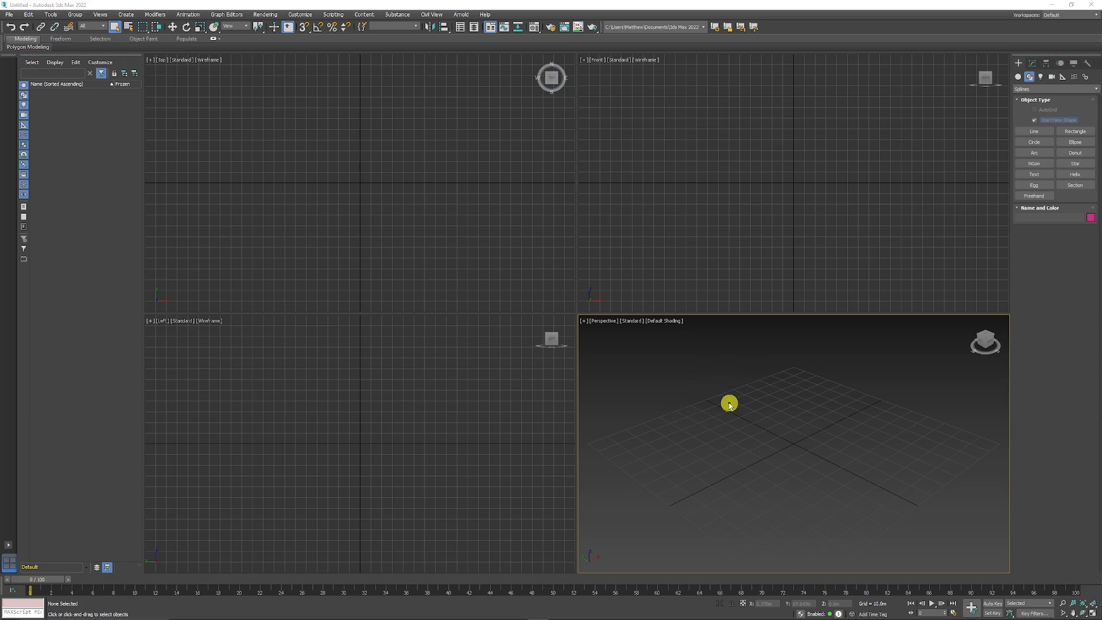
Step: Create a Text shape in the front view and rename its content from MAX Text to TUTORIAL
alt+middle_drag(729, 404, 741, 414)
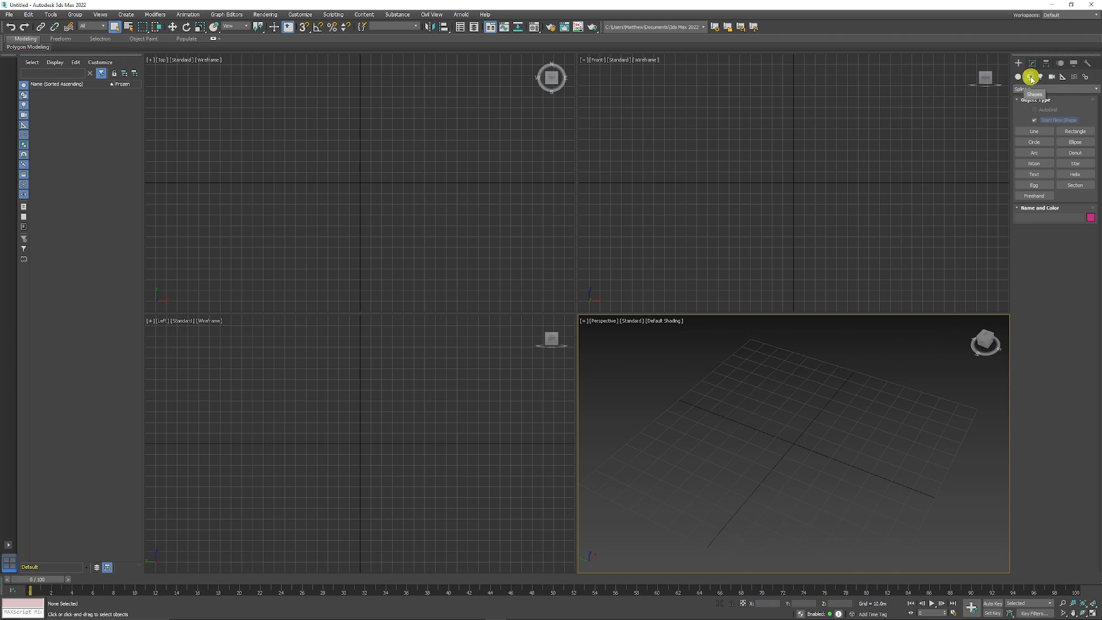
click(1036, 174)
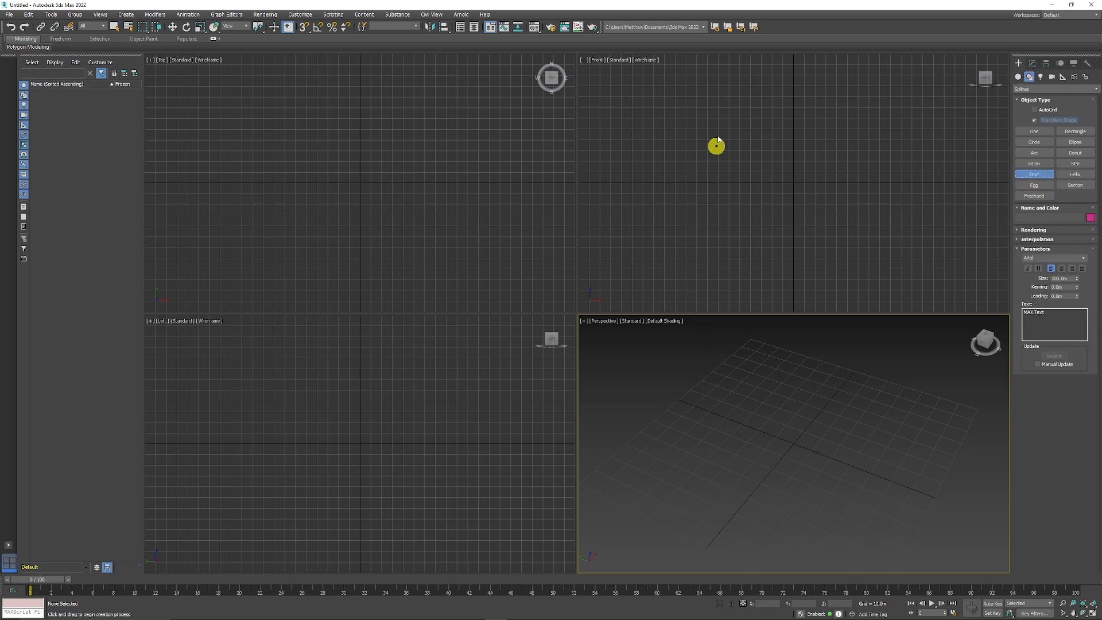
drag(710, 148, 785, 222)
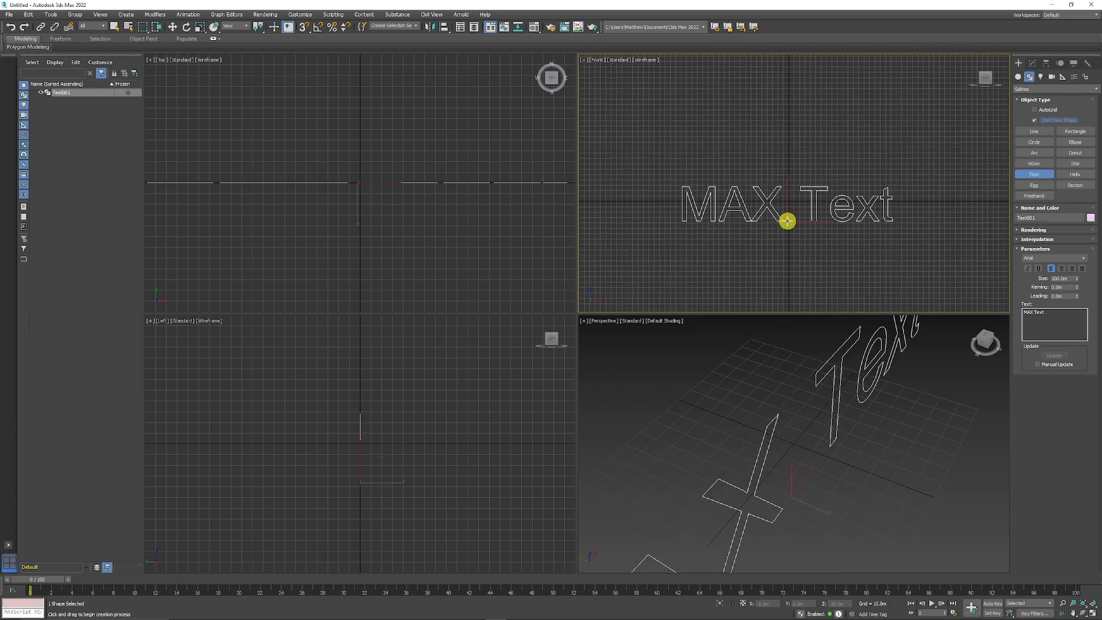
double_click(1055, 319)
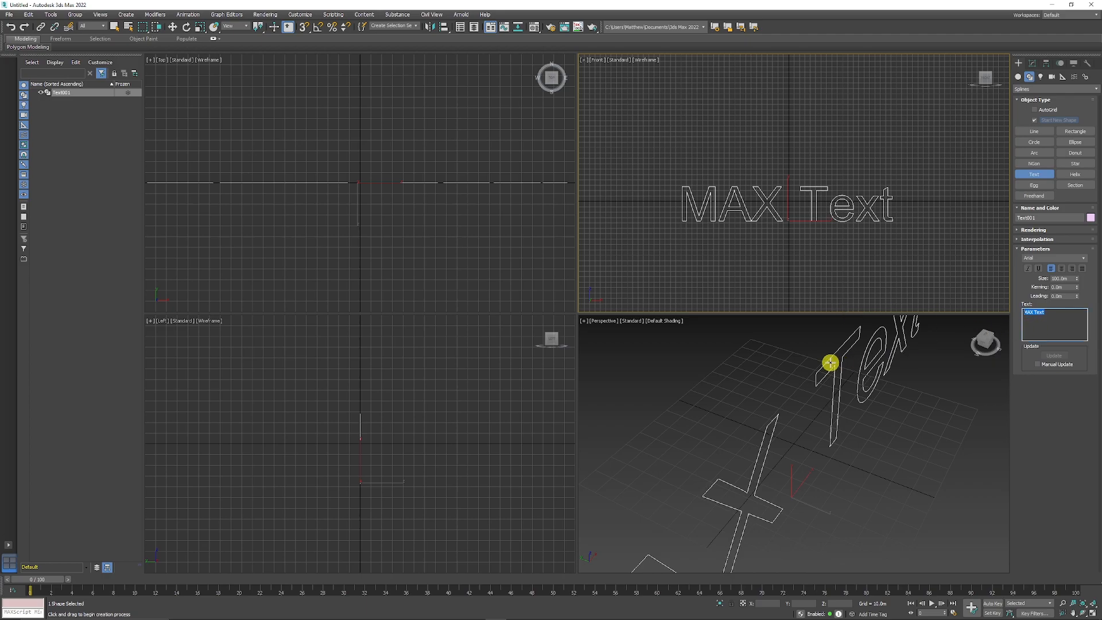
text(TUTORIAL)
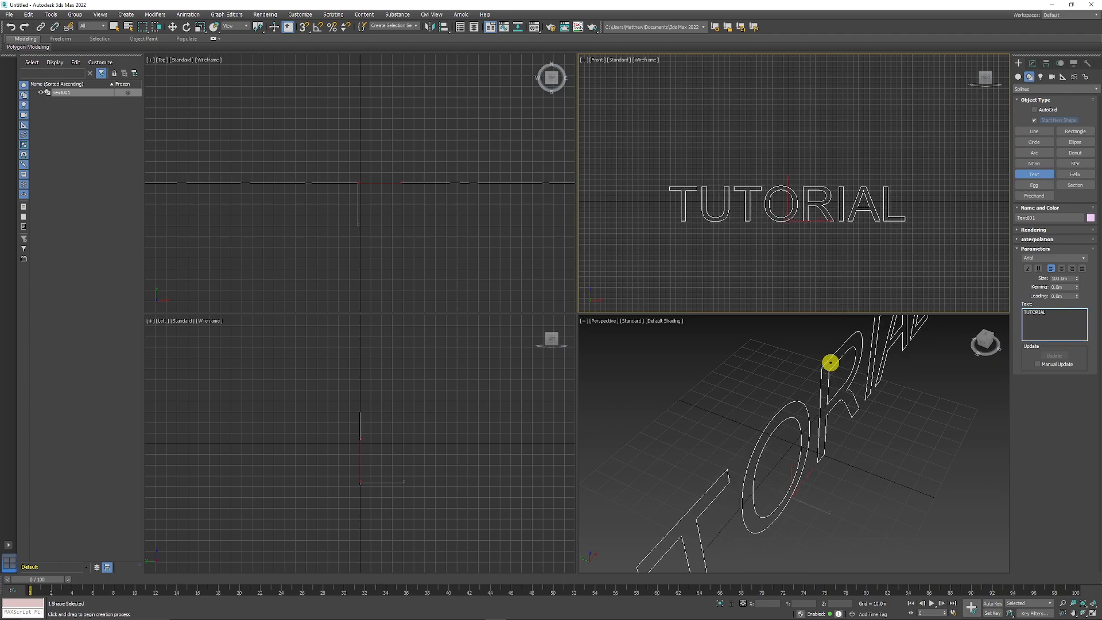
scroll(830, 362, down, 3)
mouse_move(844, 430)
alt+middle_down()
mouse_move(793, 398)
mouse_move(836, 392)
alt+middle_up()
scroll(1058, 430, down, 5)
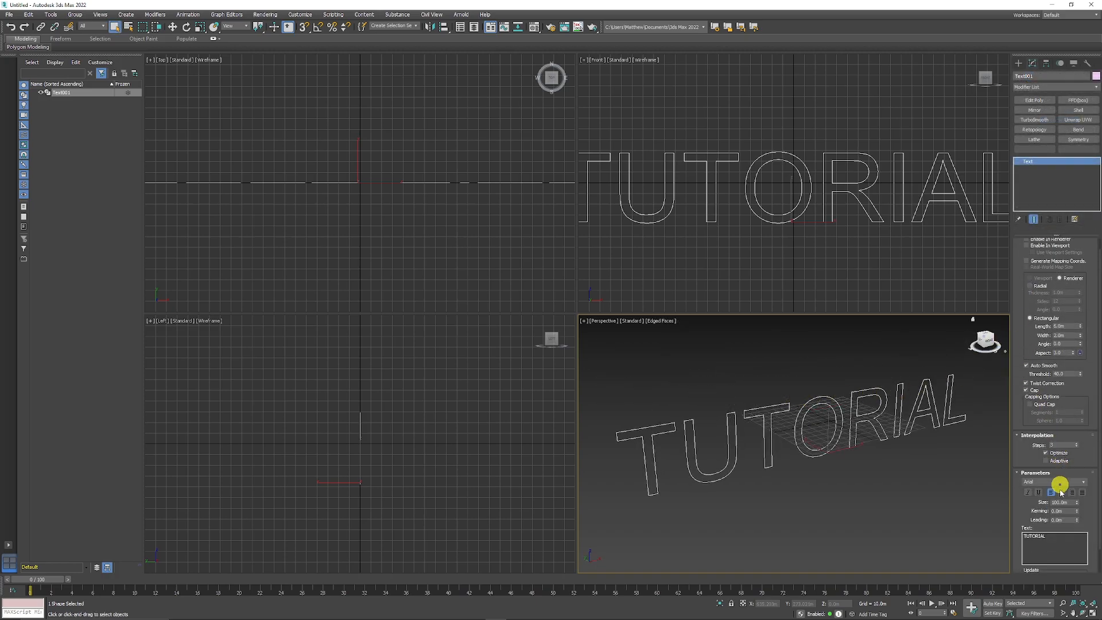
Step: Reopen the text's editable settings and revert an accidental change so it still reads TUTORIAL
click(1052, 538)
double_click(1051, 539)
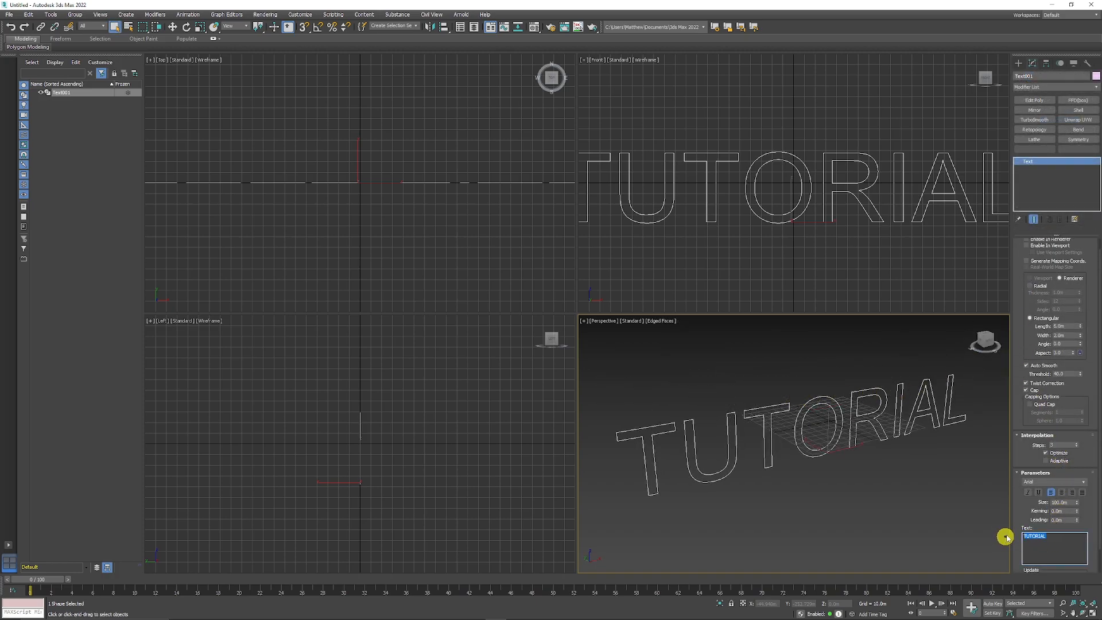
text(AB)
key(ctrl+z)
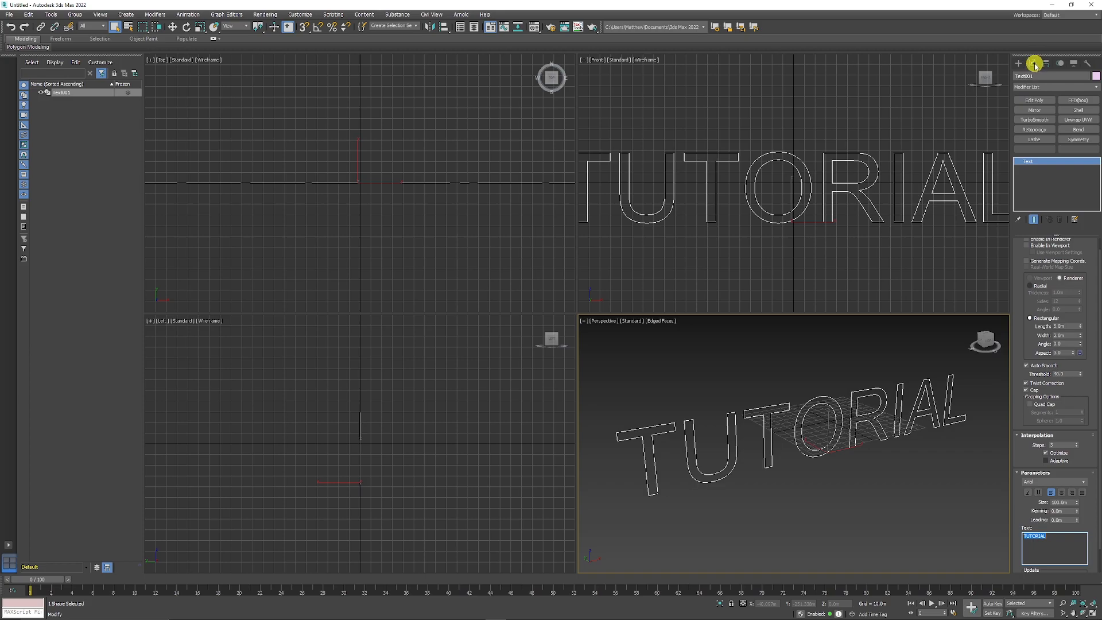
Step: Apply an Extrude modifier to give the TUTORIAL letters depth, then return to the Text entry in the stack
click(1044, 90)
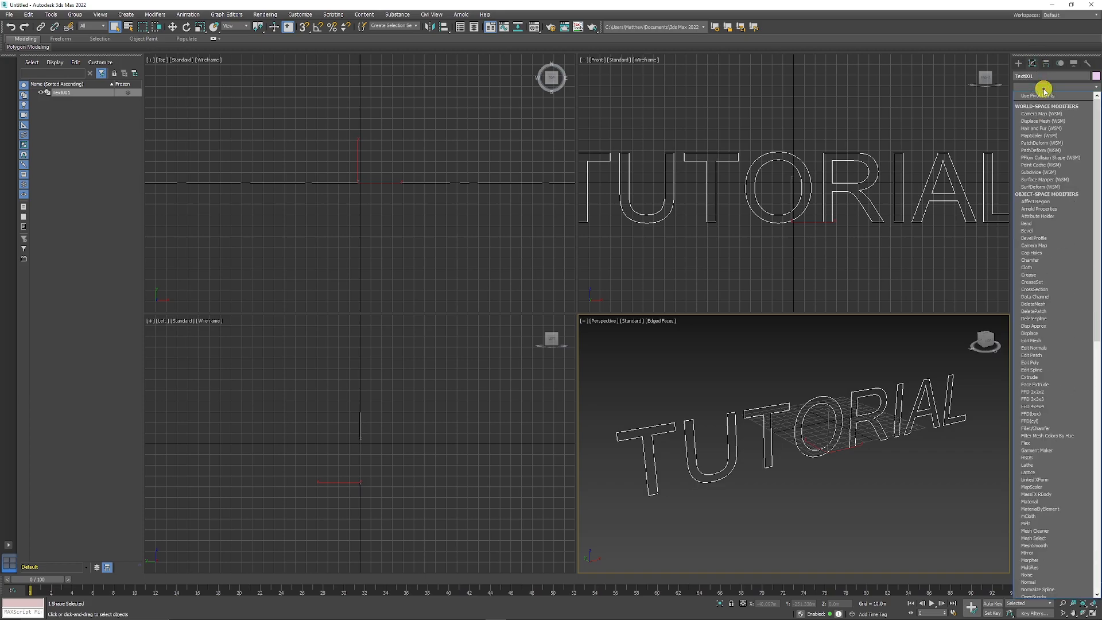
click(1036, 380)
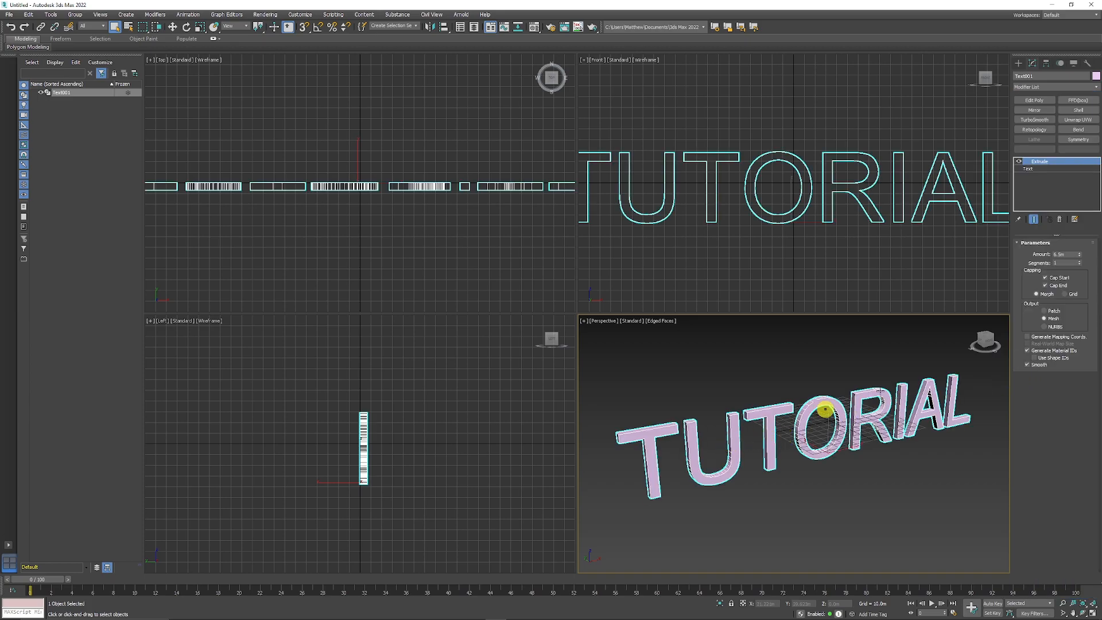
drag(1080, 258, 1079, 251)
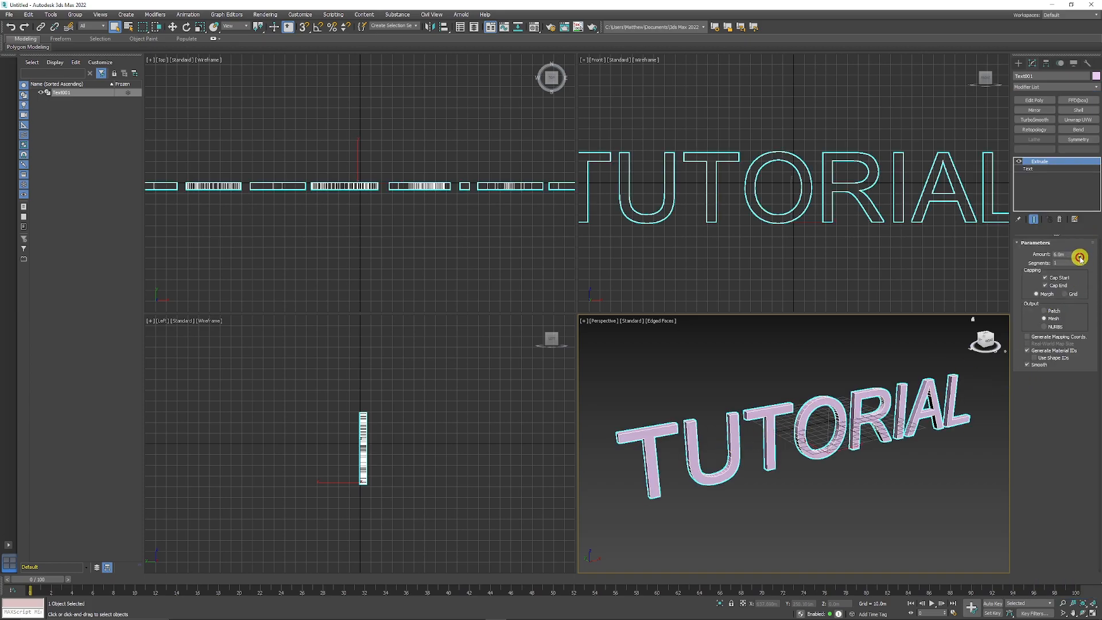
alt+middle_drag(767, 422, 785, 420)
scroll(786, 419, up, 6)
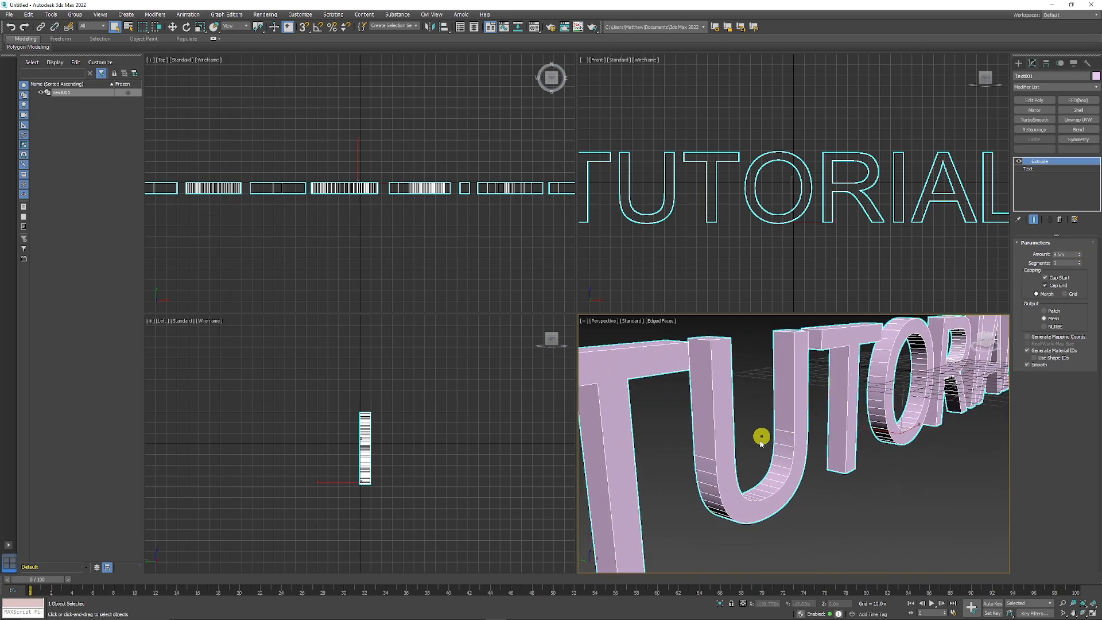
scroll(923, 400, down, 5)
mouse_move(923, 400)
alt+middle_down()
mouse_move(929, 409)
mouse_move(856, 414)
alt+middle_up()
scroll(856, 413, up, 2)
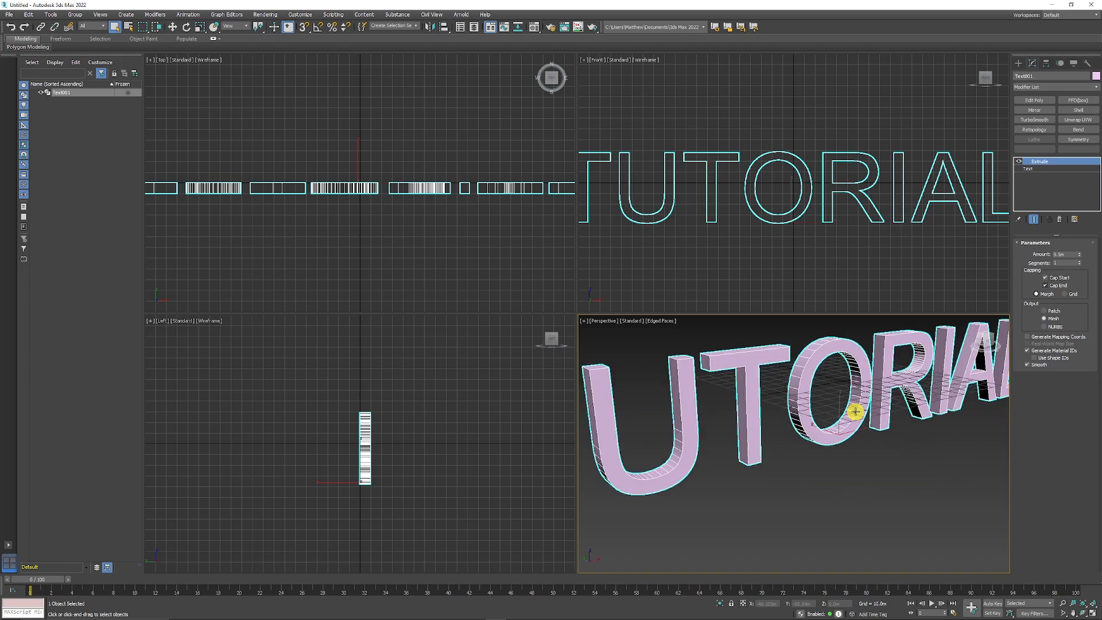
middle_drag(762, 424, 653, 419)
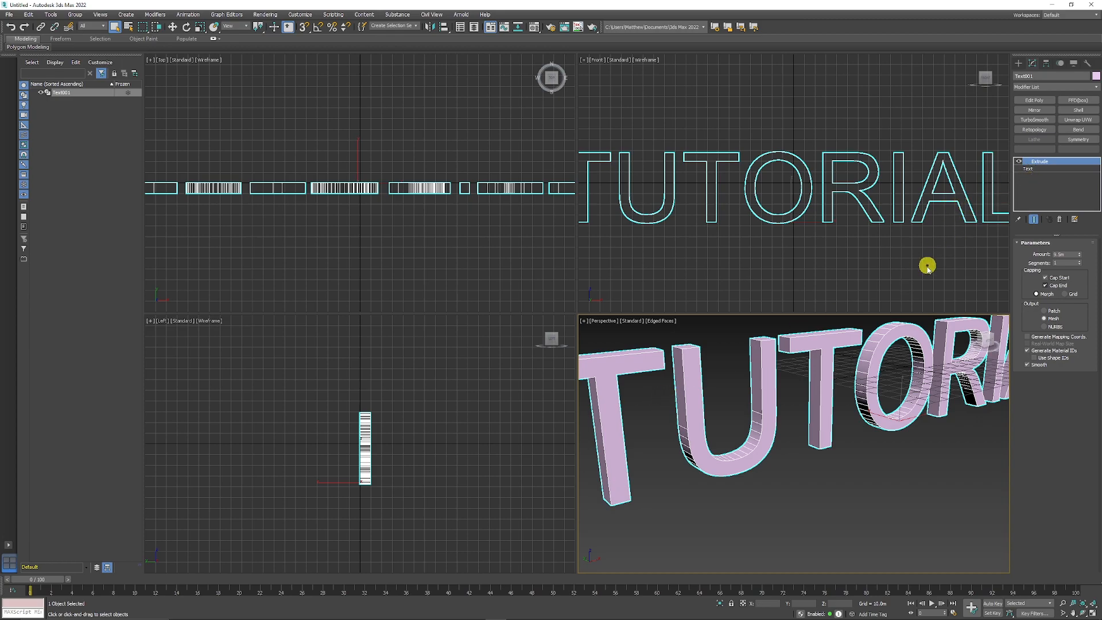
click(1040, 169)
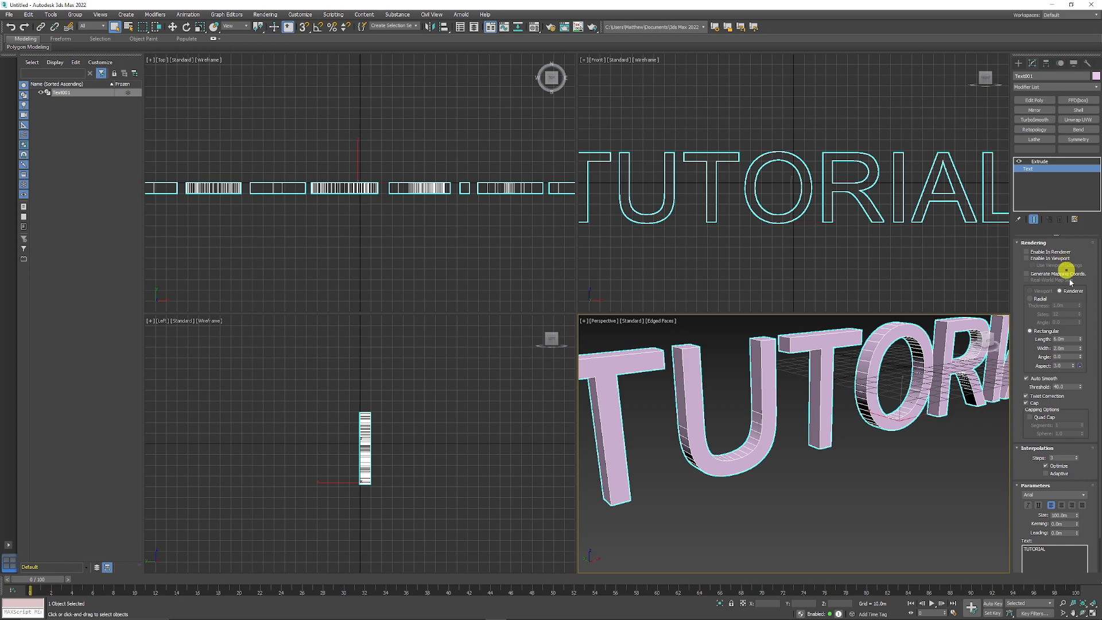
click(1079, 460)
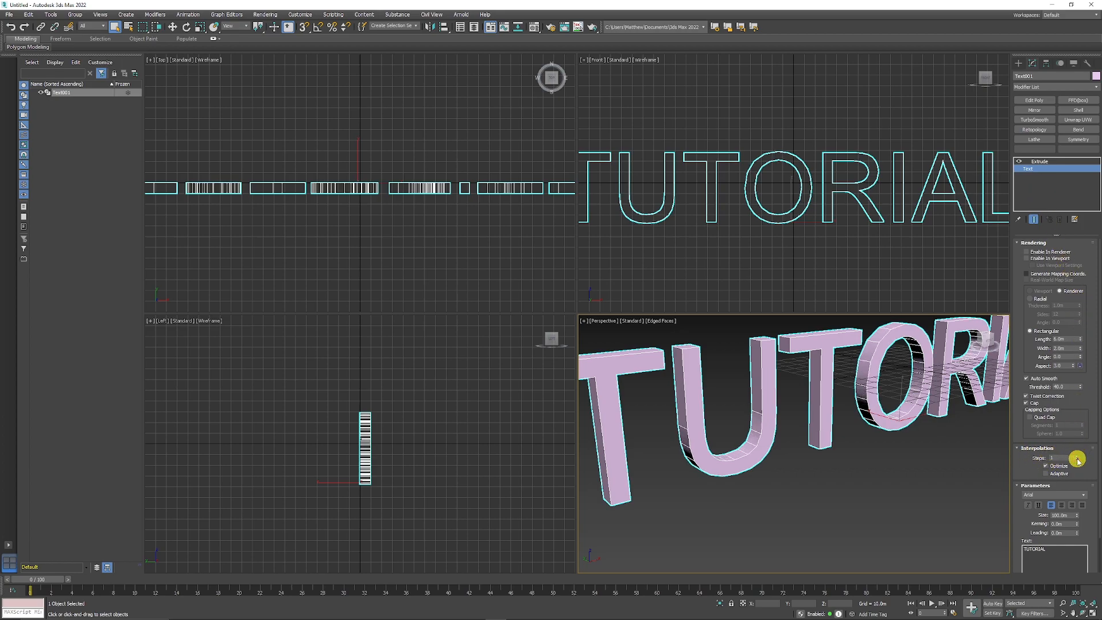
click(1079, 459)
alt+middle_drag(963, 419, 775, 426)
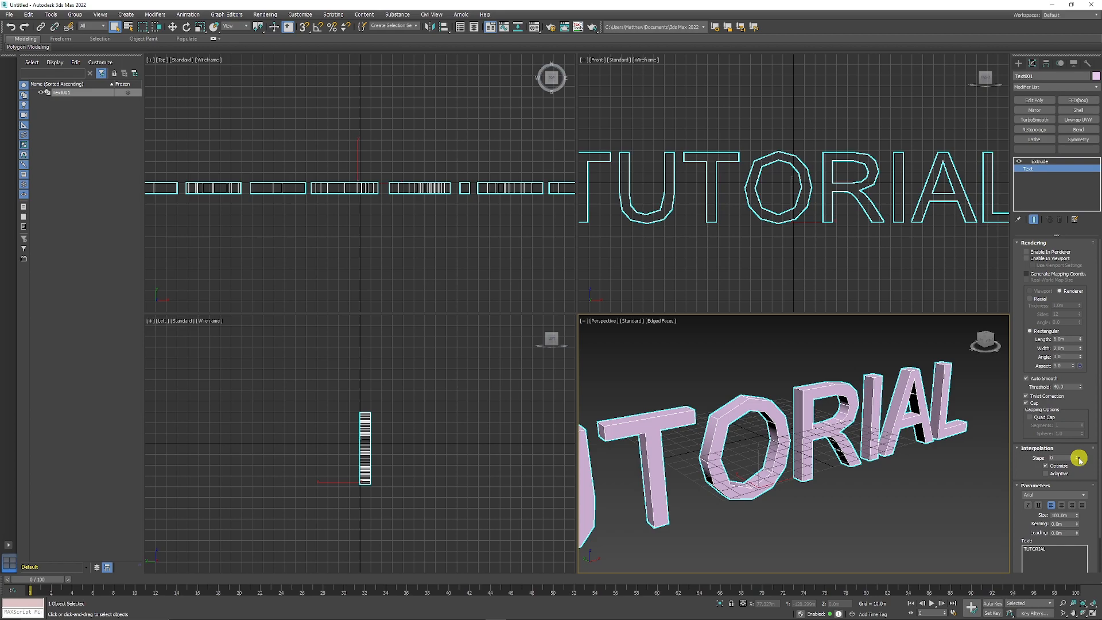
click(1078, 456)
scroll(851, 440, down, 3)
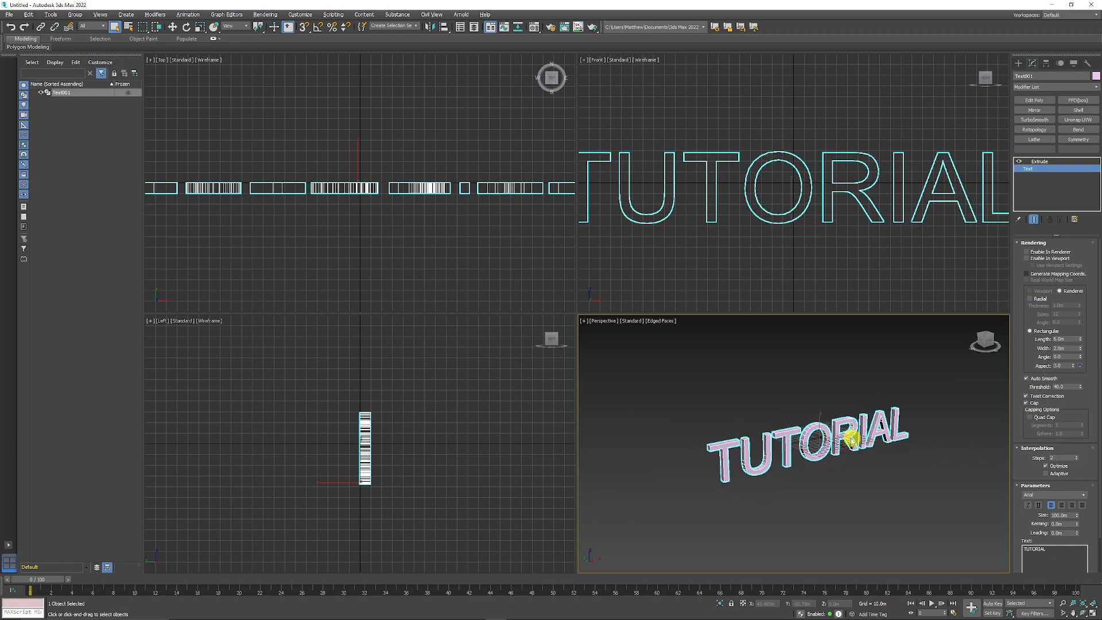
alt+middle_drag(851, 440, 817, 431)
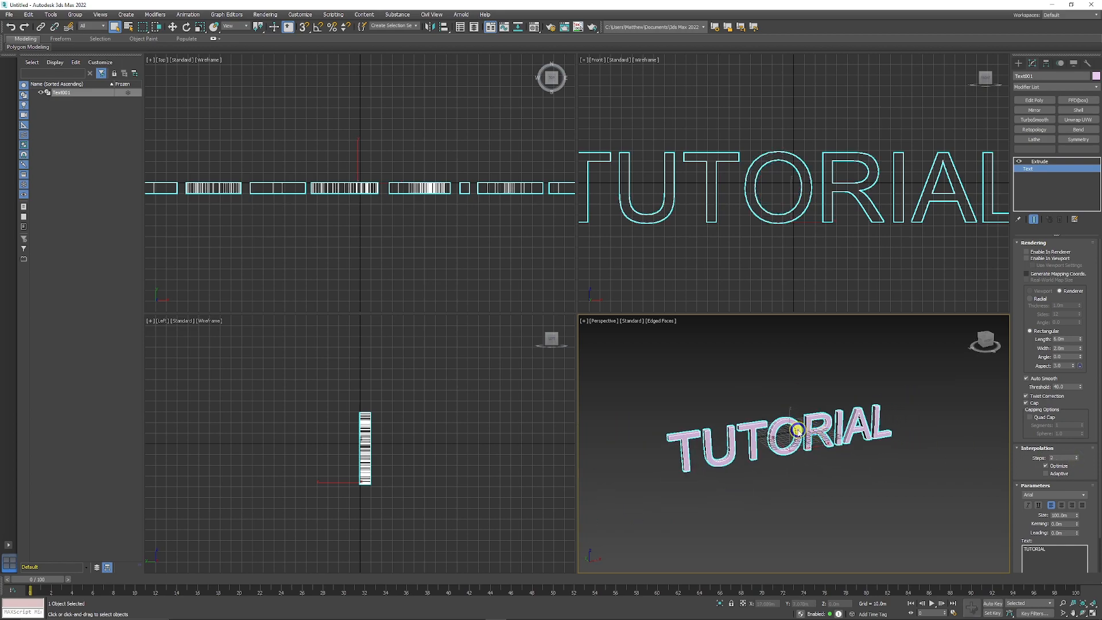
Step: Convert the extruded text to an Editable Poly and select the T as its own element
right_click(798, 431)
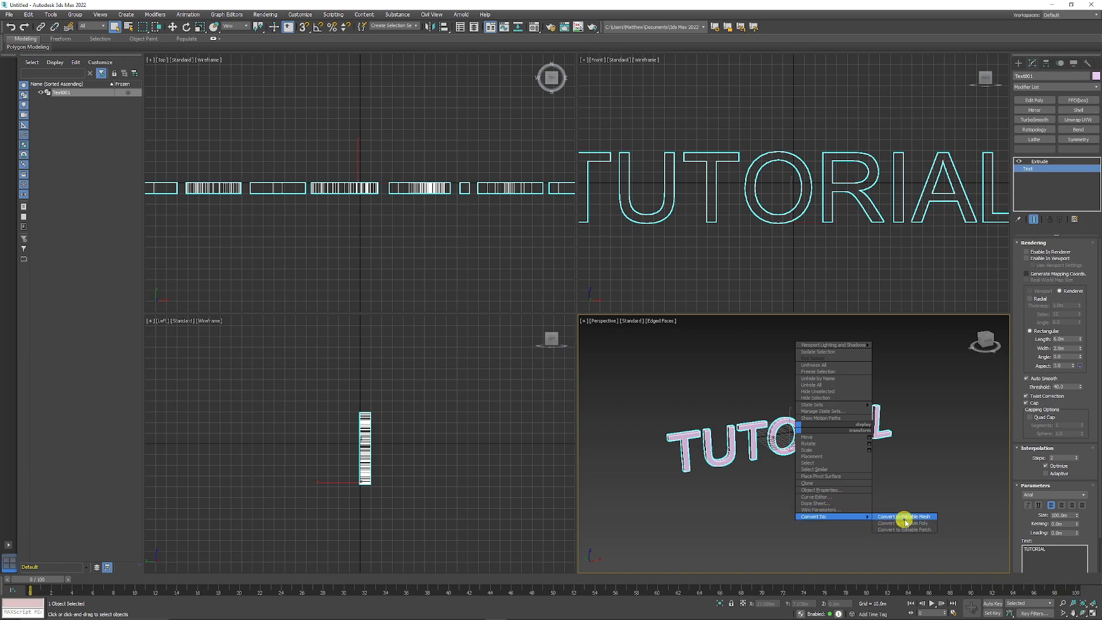
click(905, 523)
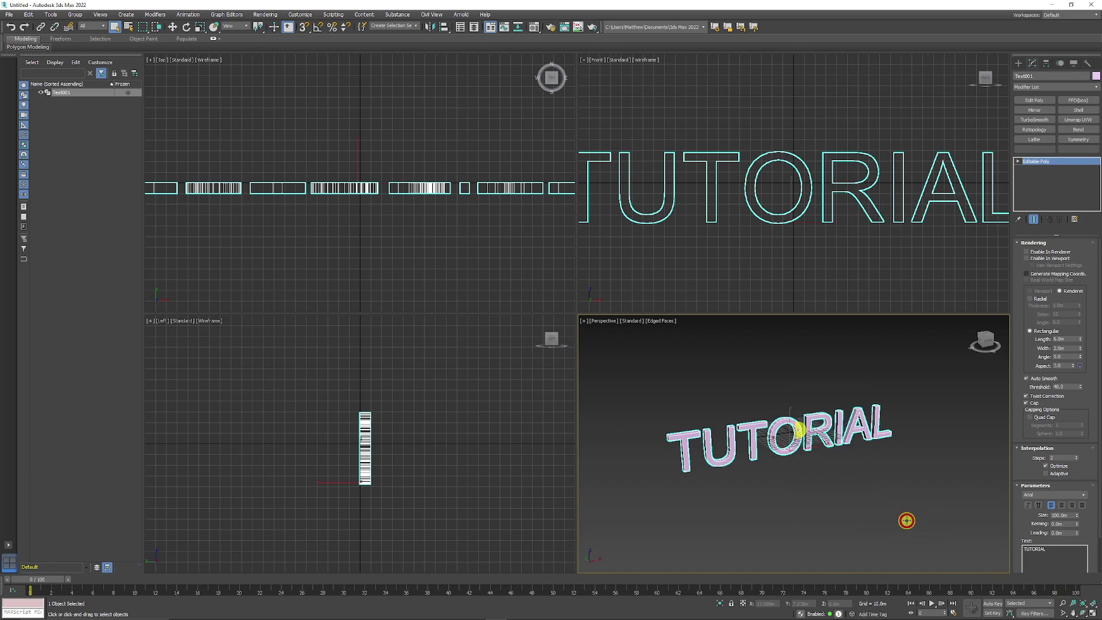
click(1020, 162)
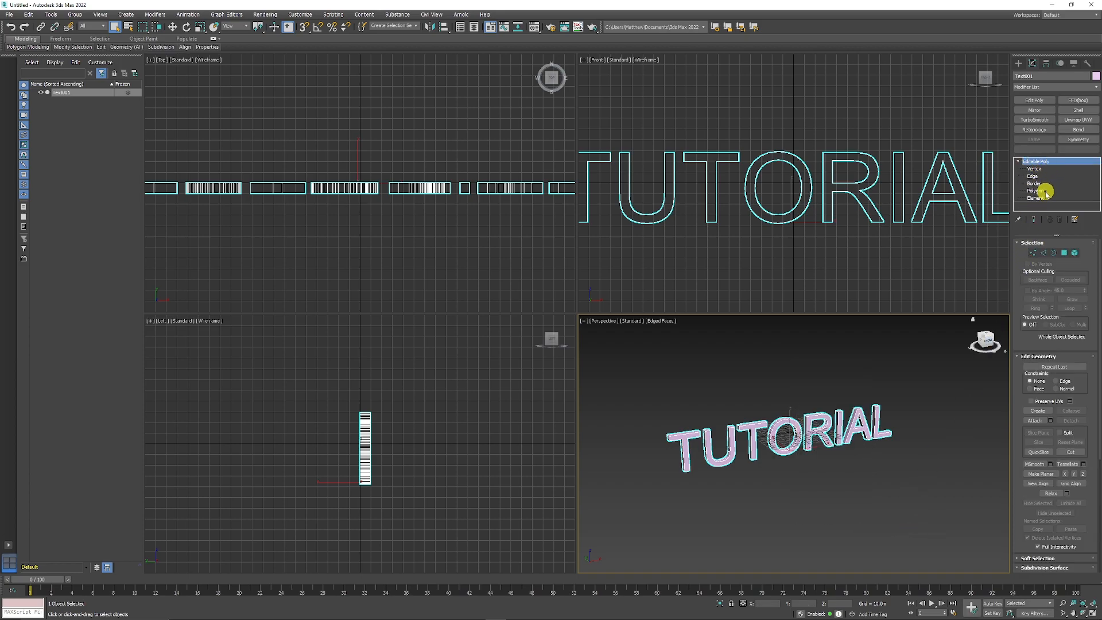
click(1038, 197)
click(680, 445)
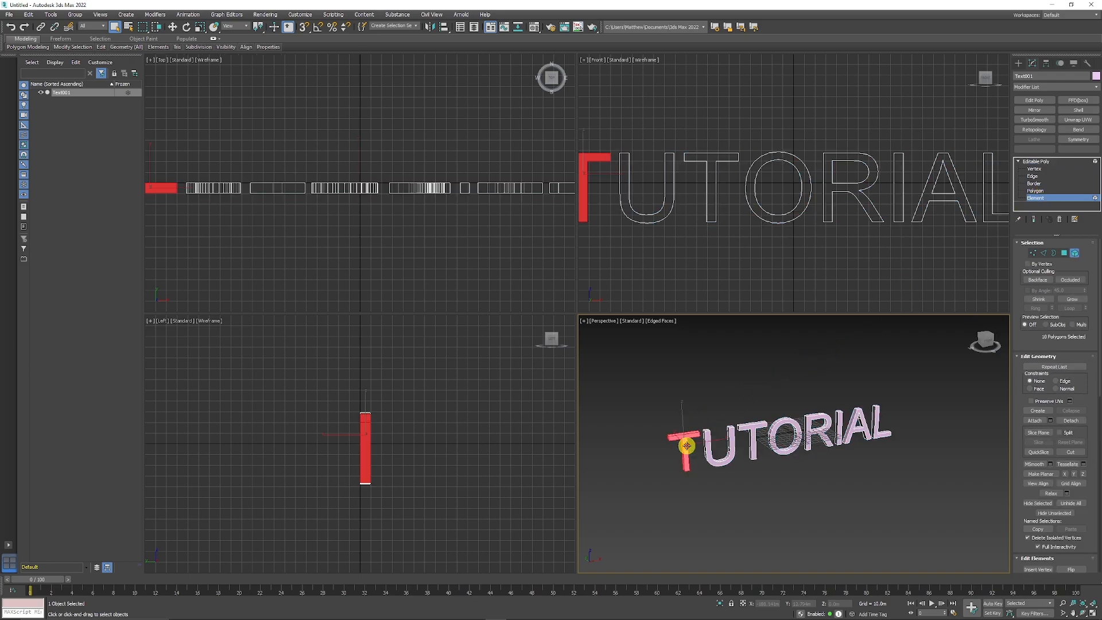
scroll(681, 446, up, 3)
click(173, 26)
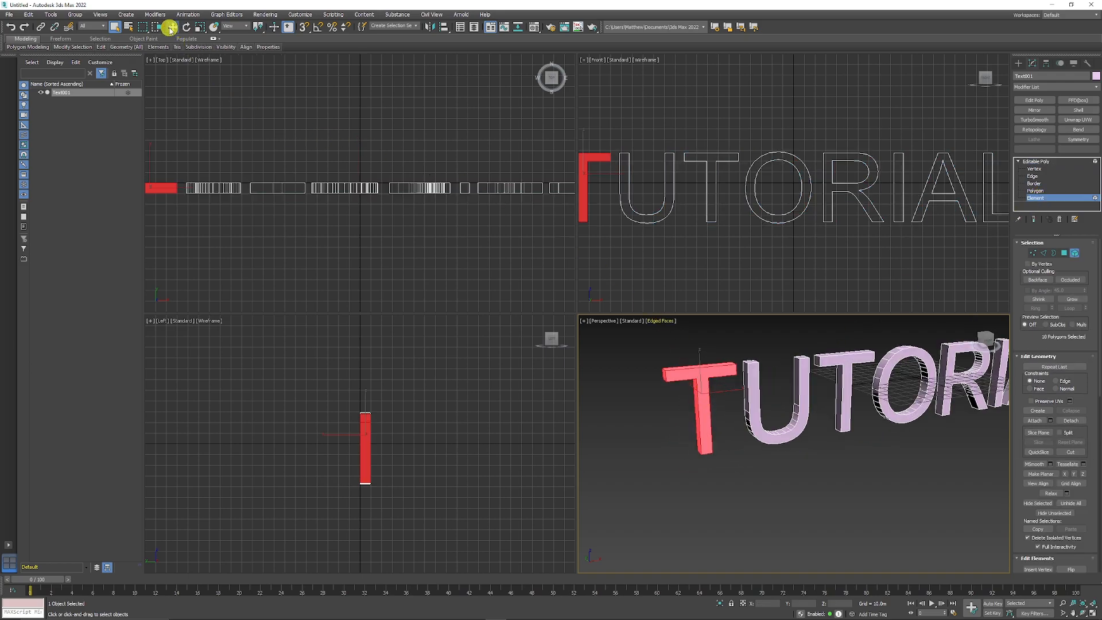
shift+drag(678, 392, 732, 389)
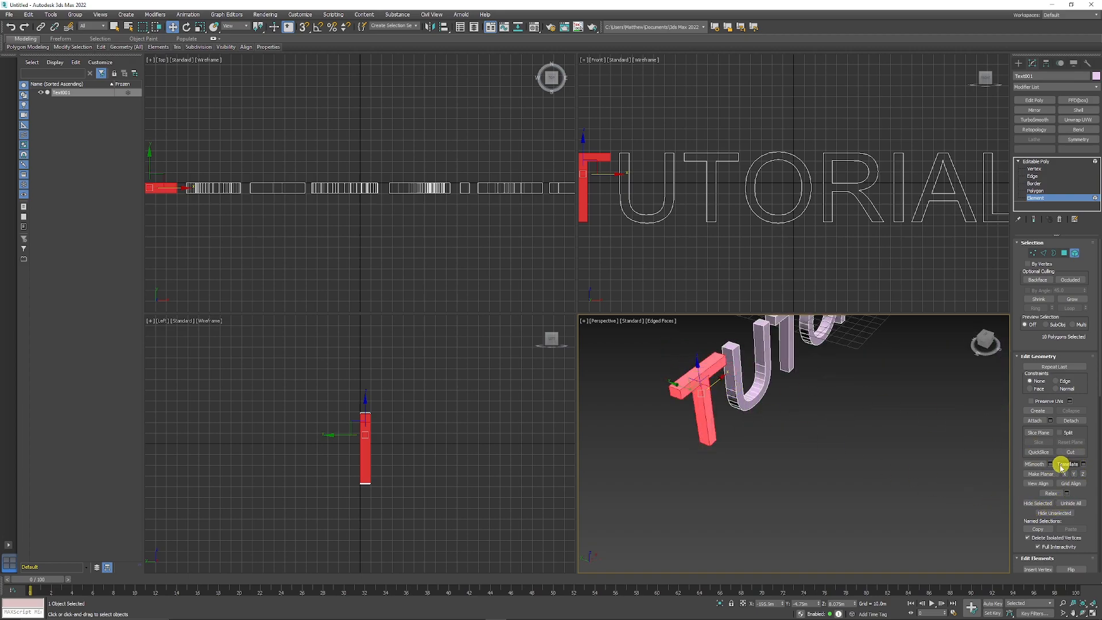
Step: Detach the T as Object001, move it aside and undo, then select all the letters
click(1074, 423)
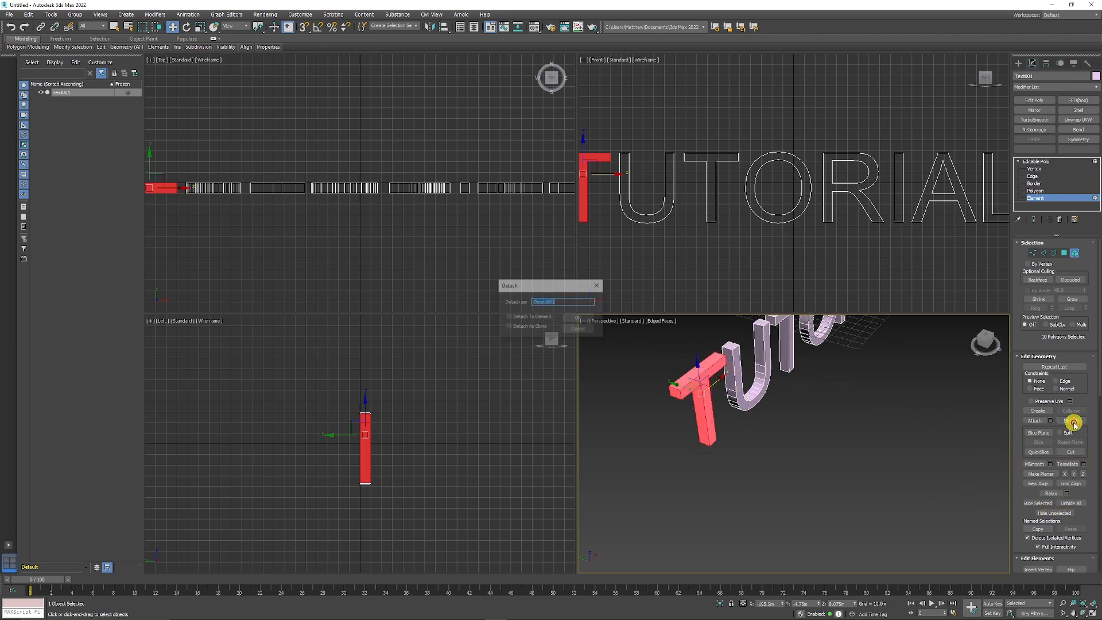
click(548, 344)
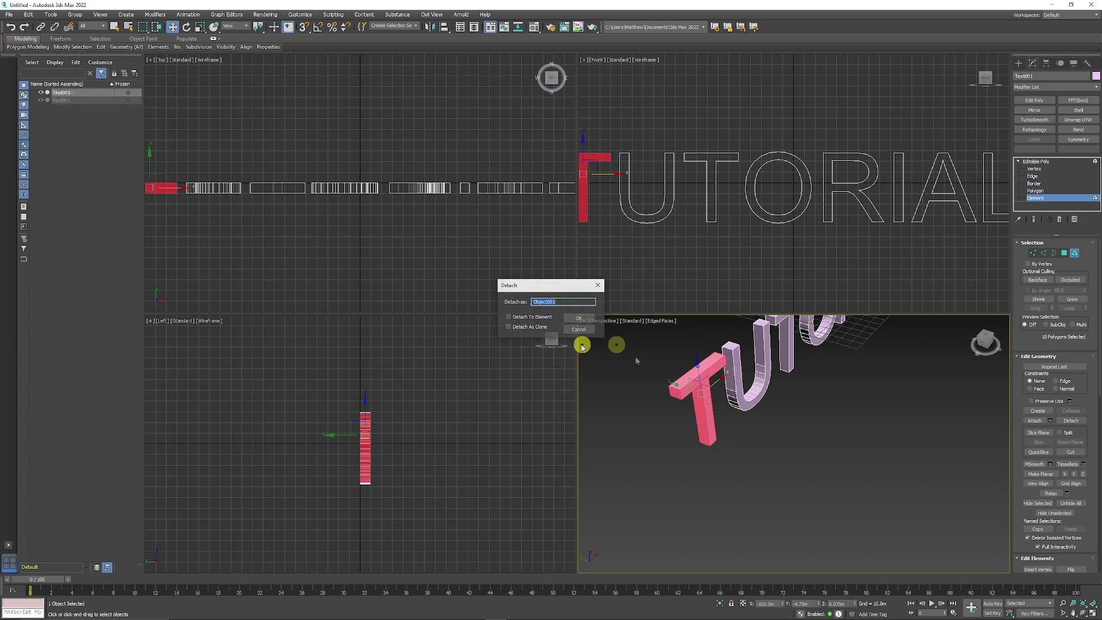
click(1018, 77)
click(706, 396)
scroll(783, 431, down, 1)
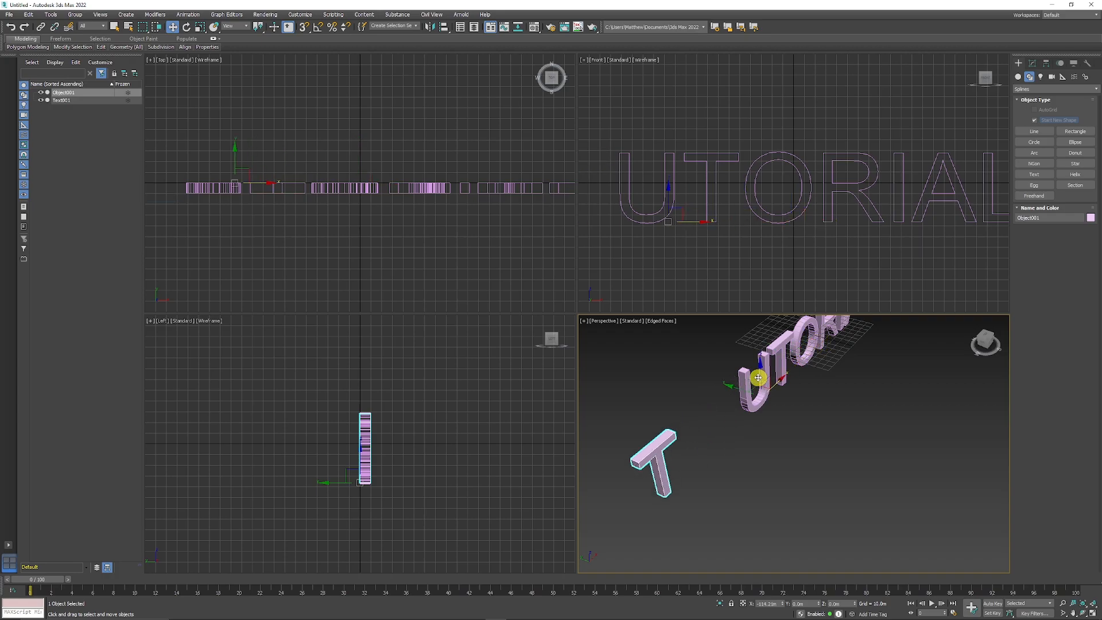
drag(724, 405, 655, 466)
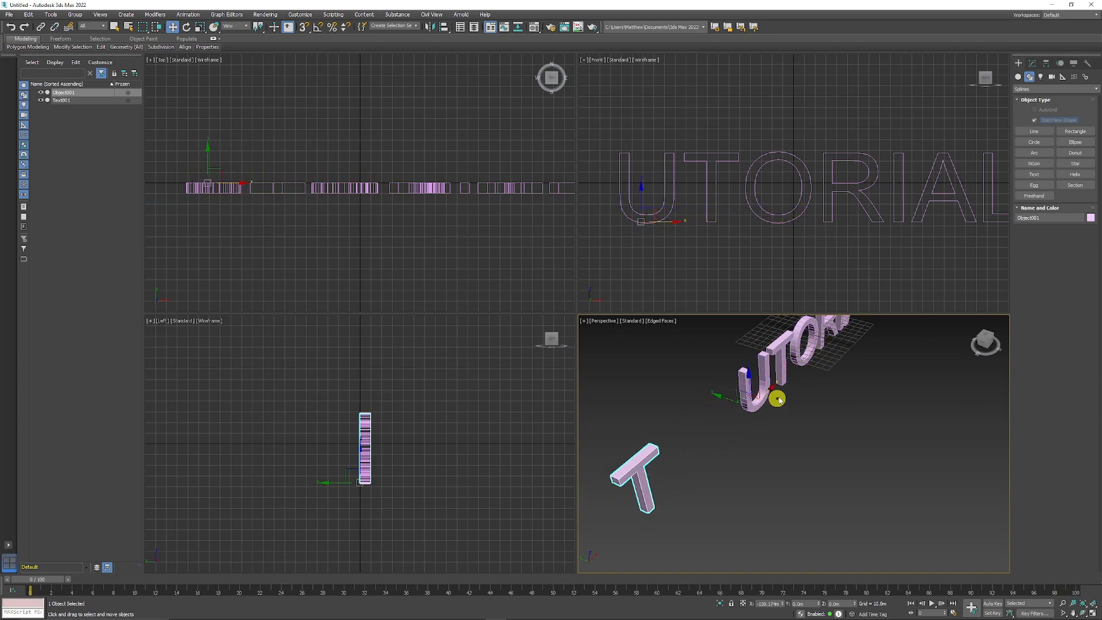
key(ctrl+z)
mouse_move(888, 447)
alt+middle_down()
mouse_move(848, 422)
mouse_move(930, 482)
alt+middle_up()
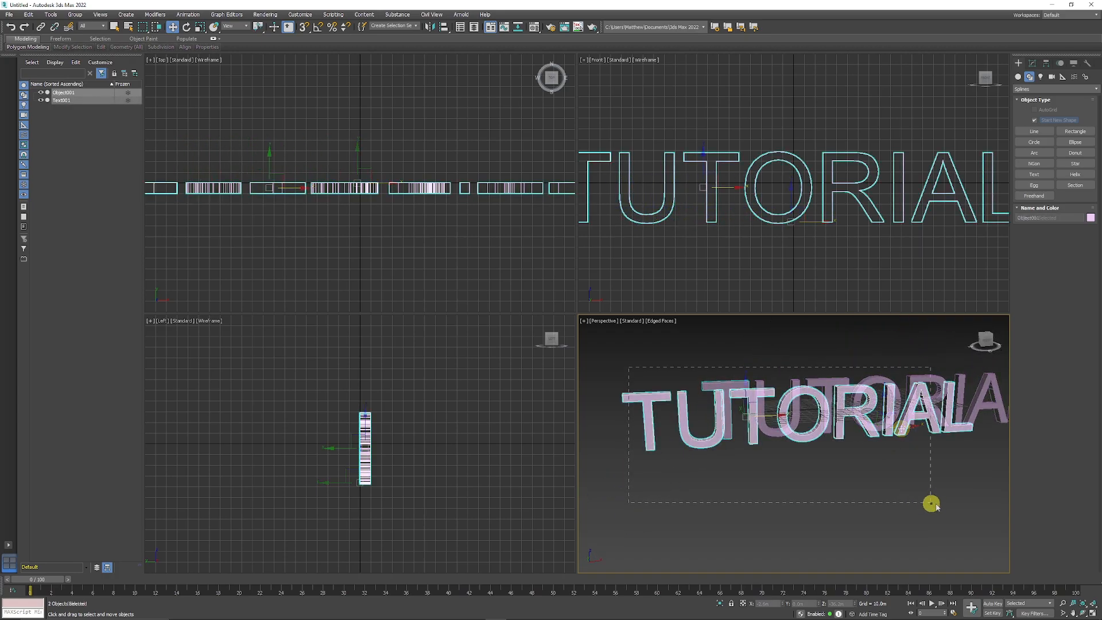
drag(629, 371, 972, 508)
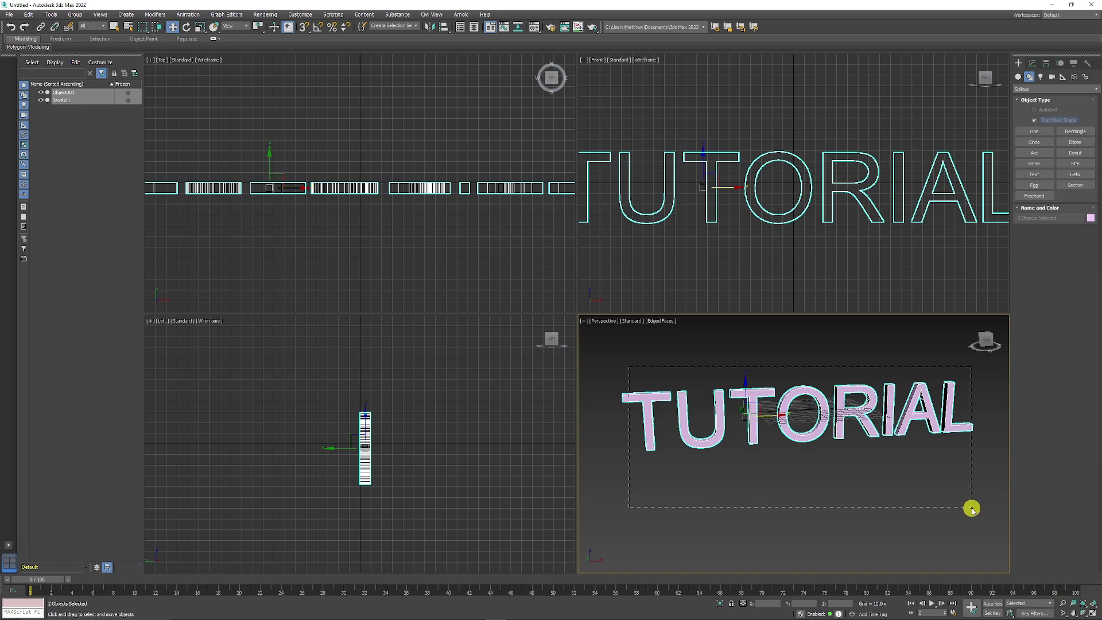
Step: Start File > Export > Export for the TUTORIAL model
click(12, 14)
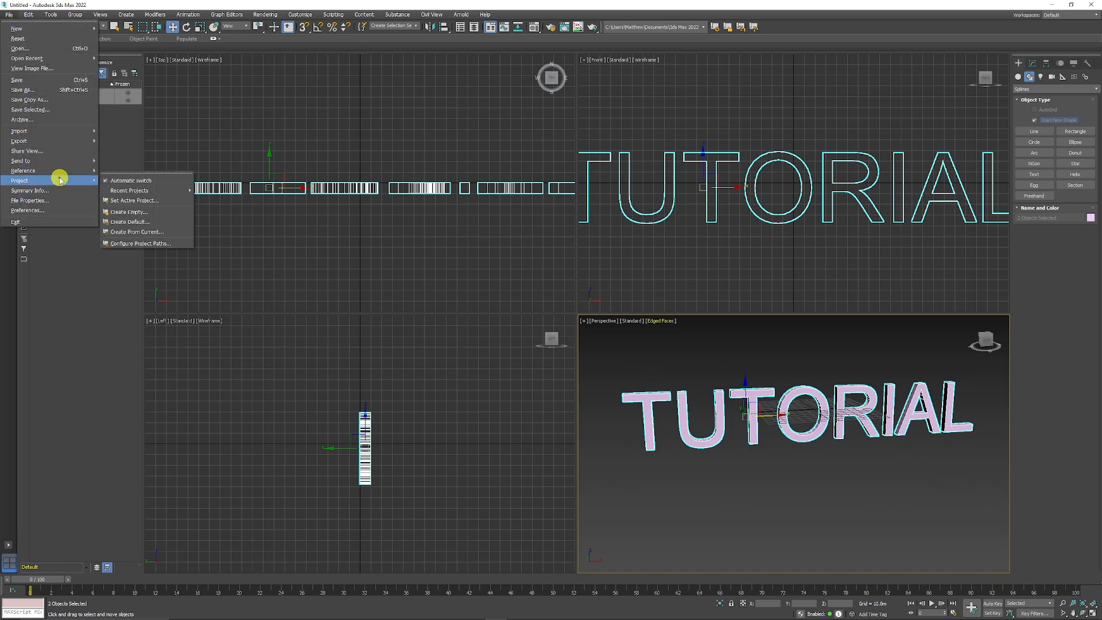
mouse_move(19, 141)
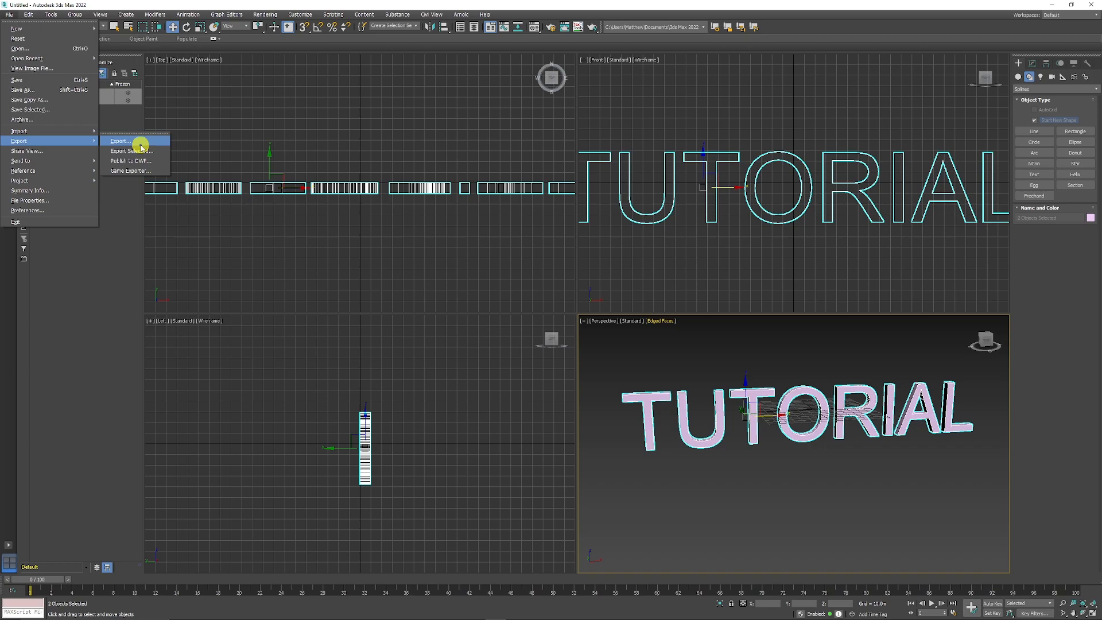
click(141, 143)
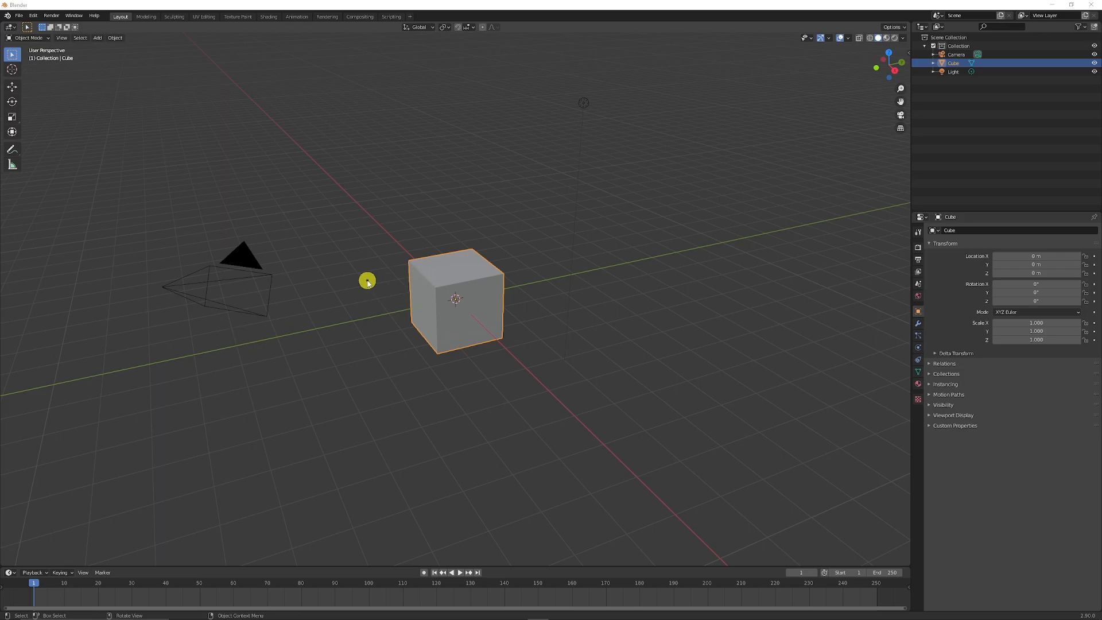
Step: Delete the default cube and add a Text object to the Blender scene
key(x)
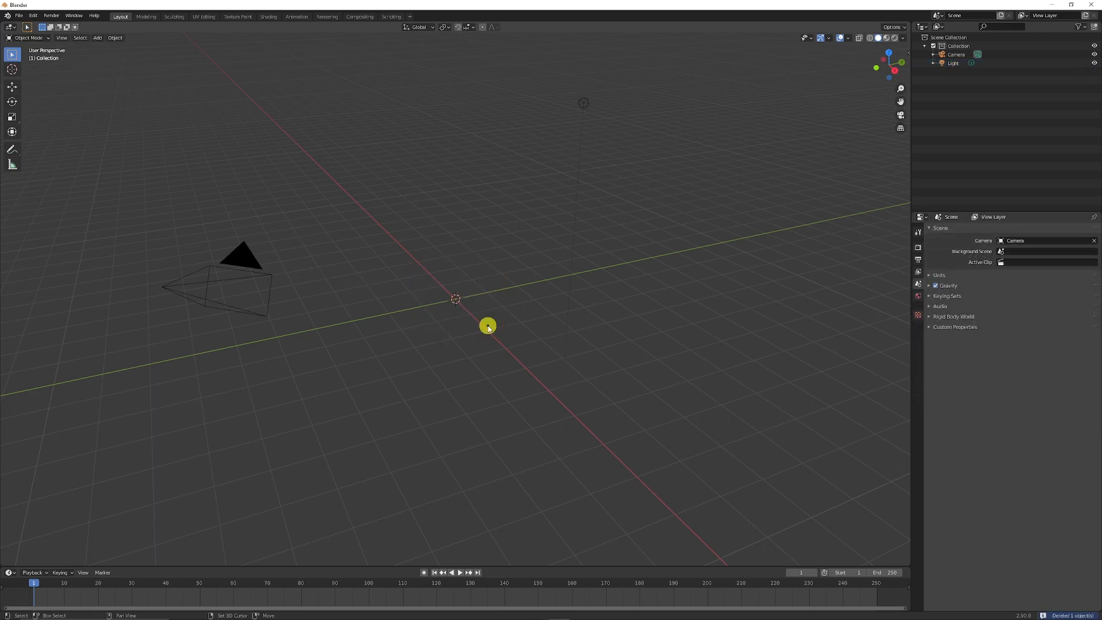
key(shift+a)
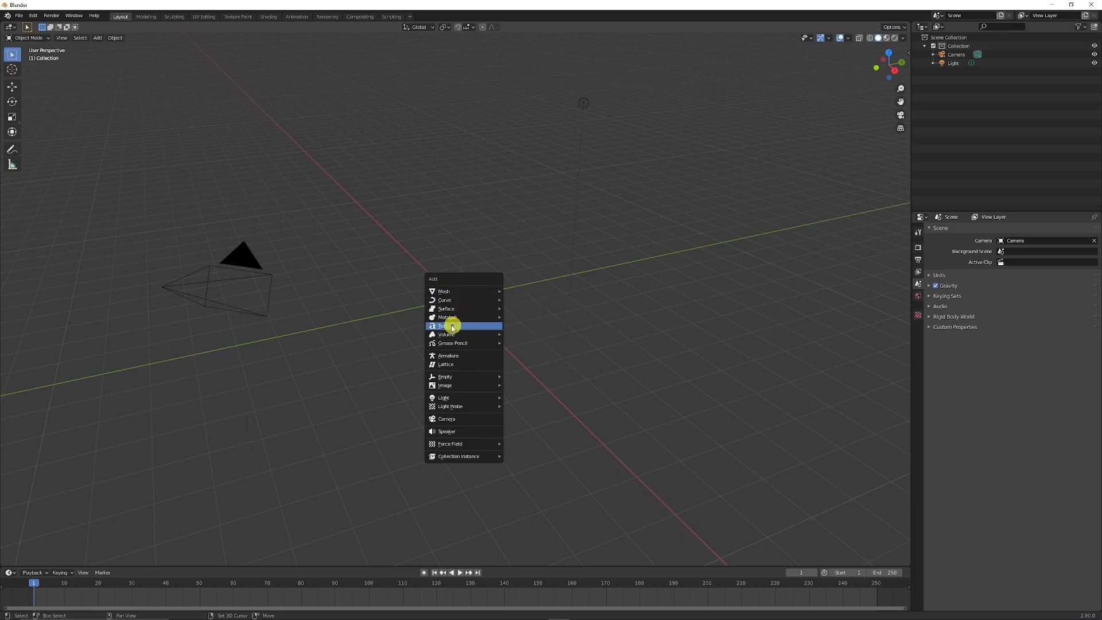
click(451, 326)
key(shift+a)
key(Escape)
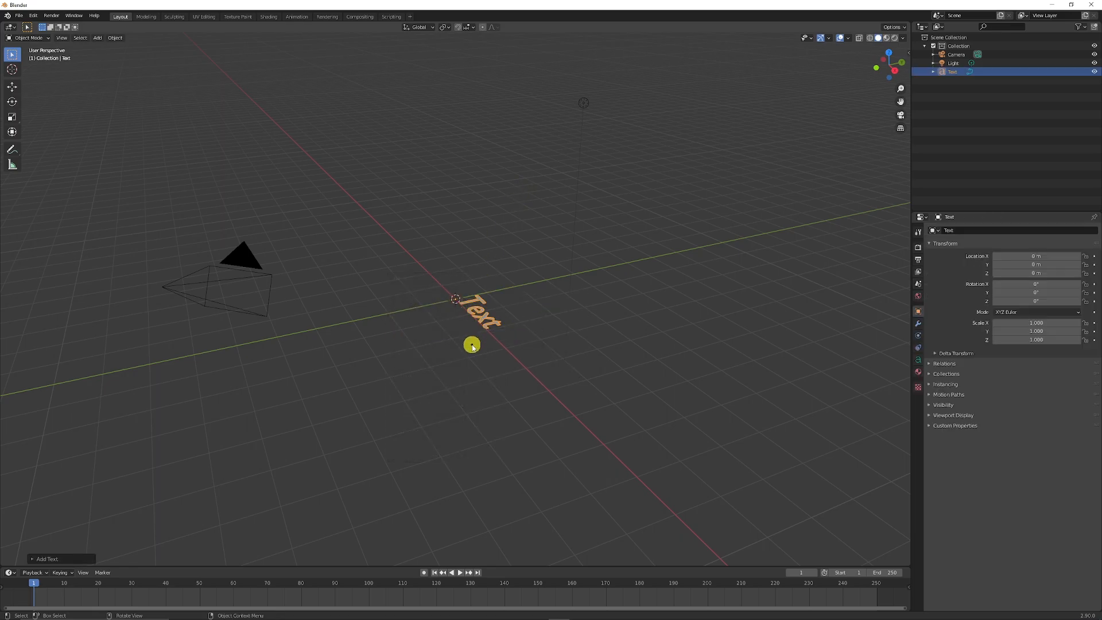
Step: Enter Edit Mode on the text and erase the placeholder word Text
middle_drag(470, 340, 560, 293)
key(Tab)
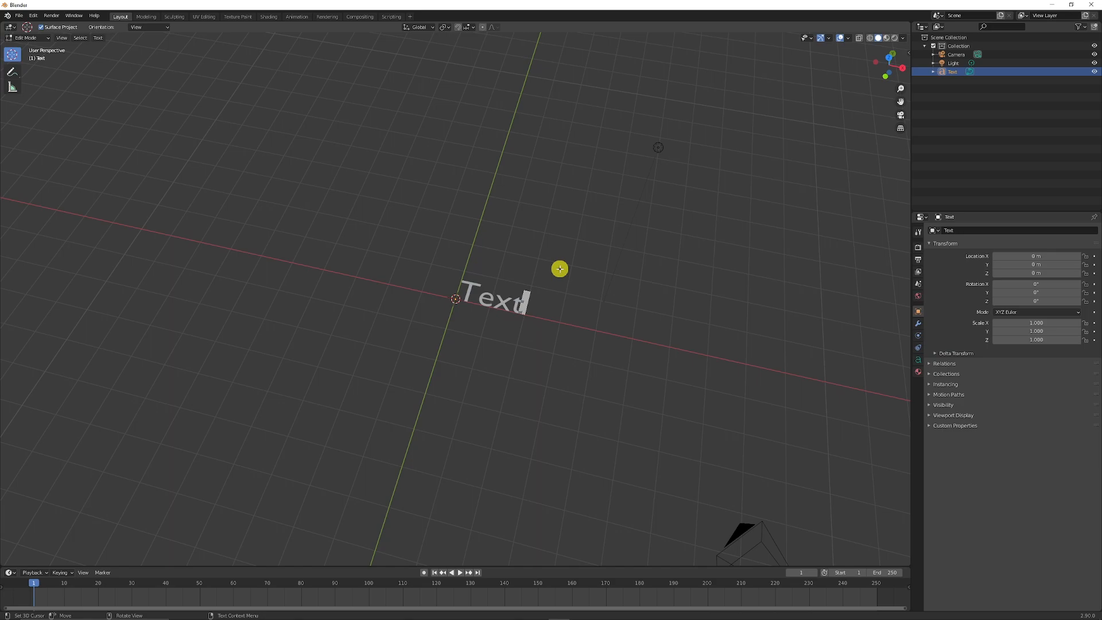
key(BackSpace)
key(BackSpace)
key(BackSpace)
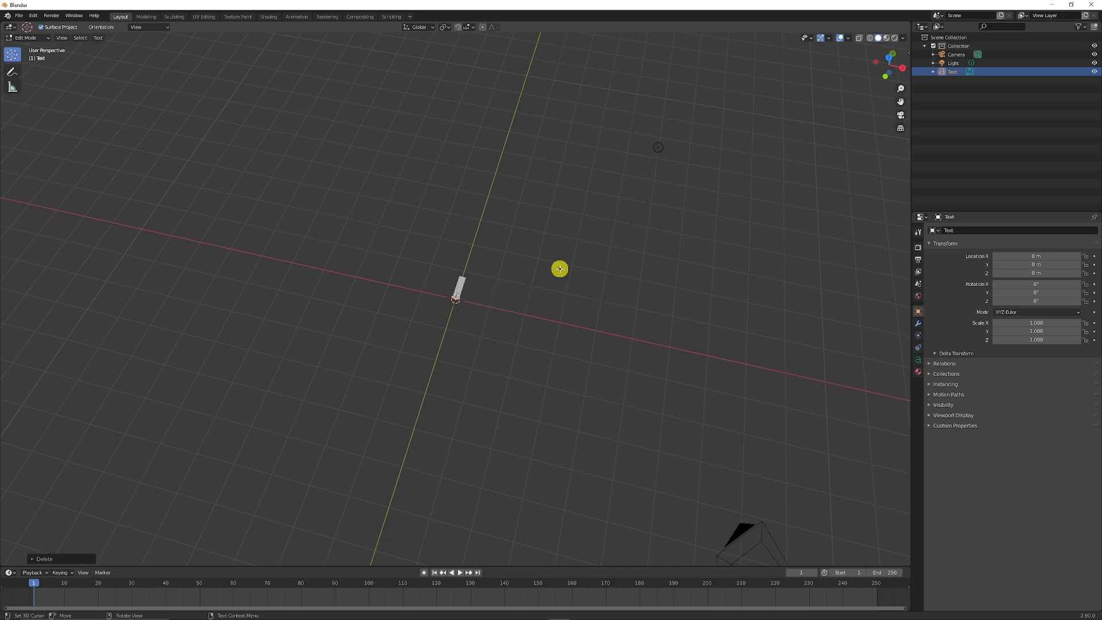
text(SPEEDTUTORI)
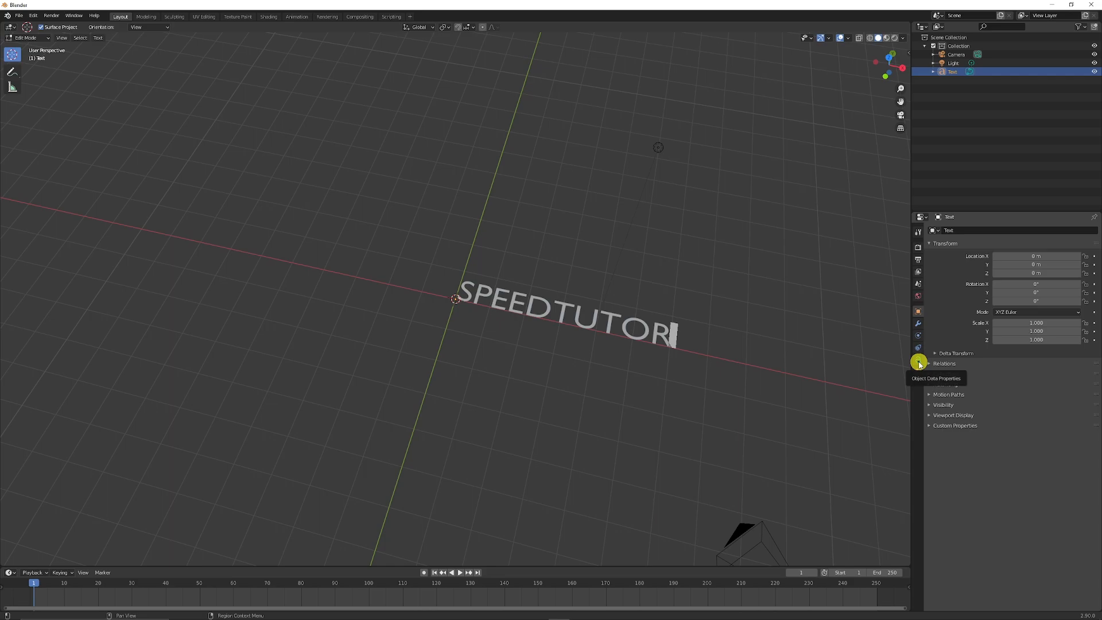
Step: In Object Data, expand Geometry and extrude the SPEEDTUTOR text to depth 0.12
click(919, 362)
click(950, 330)
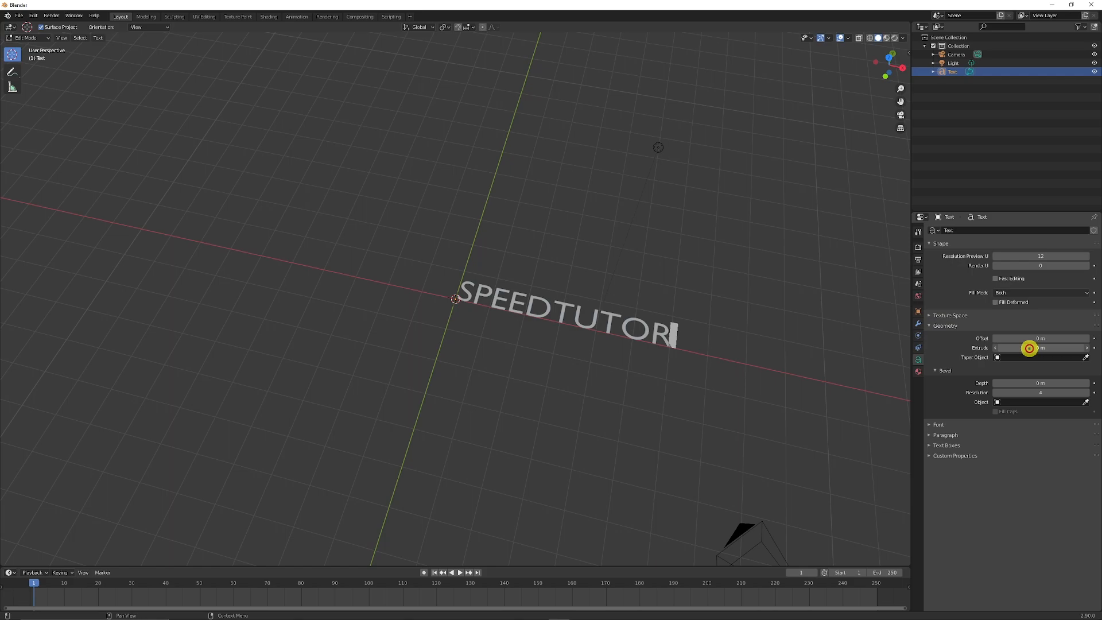
drag(1042, 348, 1067, 350)
key(ctrl+z)
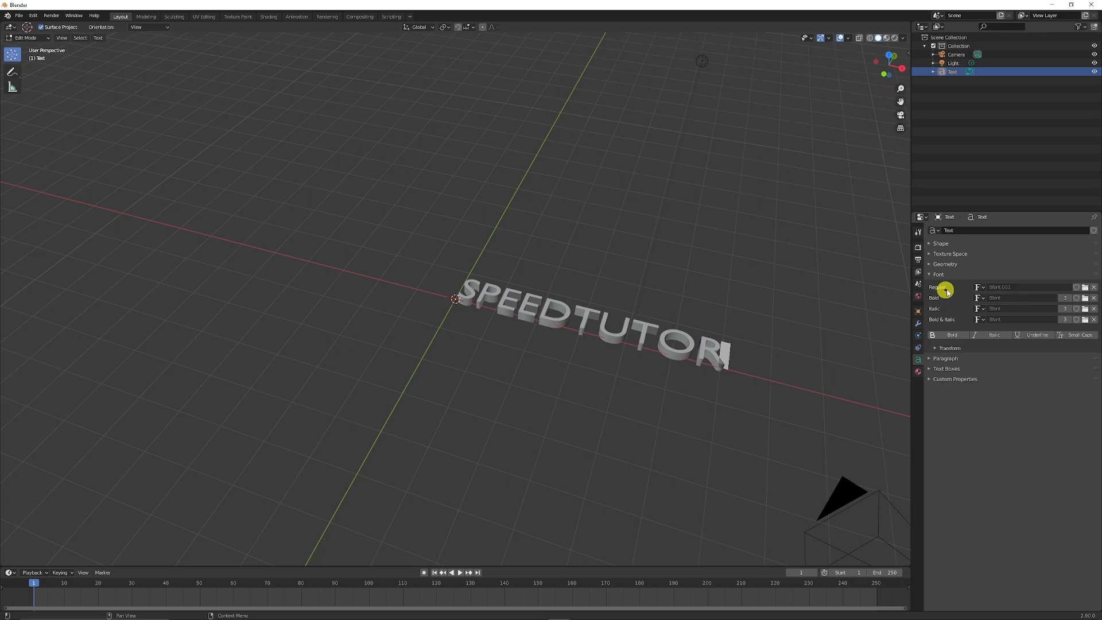
Step: Load BASKVILL.TTF from C:\Windows\Fonts as the text's Regular font
click(1086, 288)
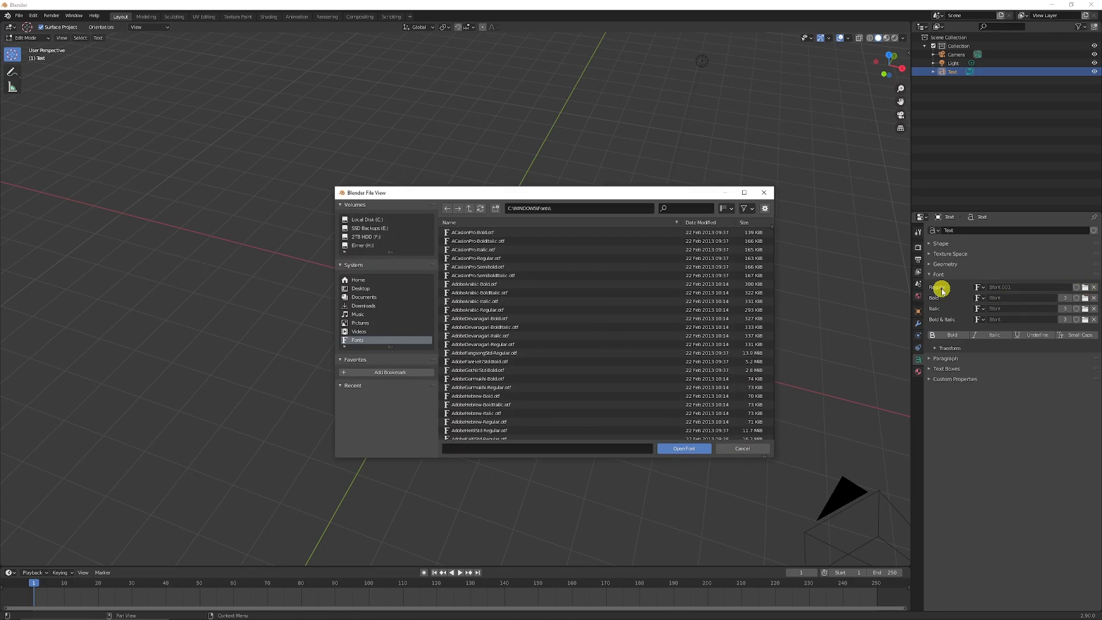
click(366, 220)
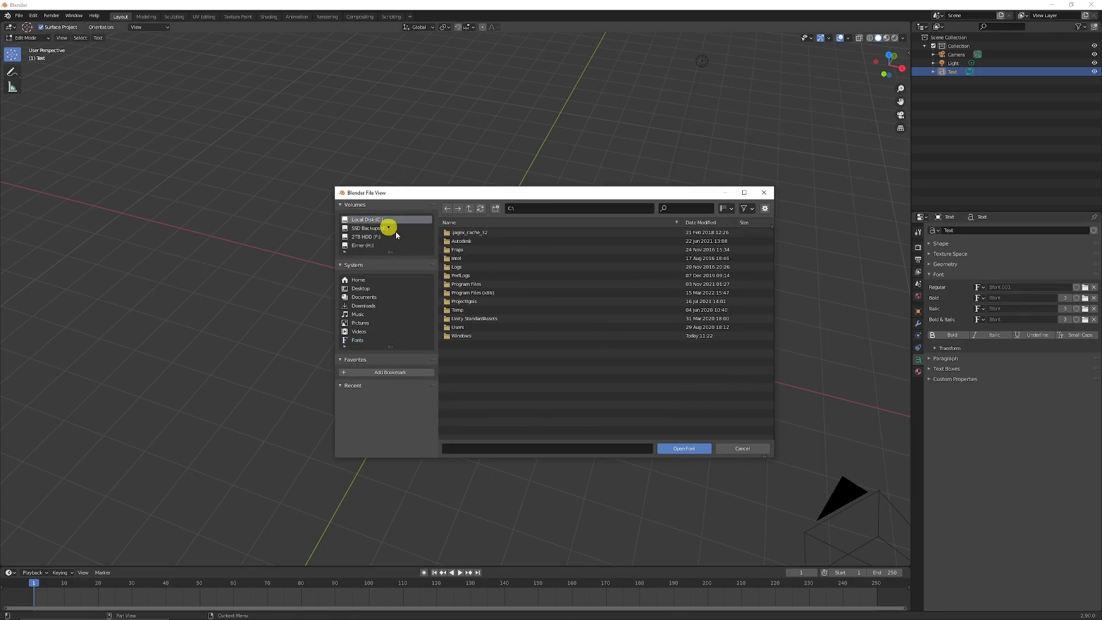
double_click(464, 354)
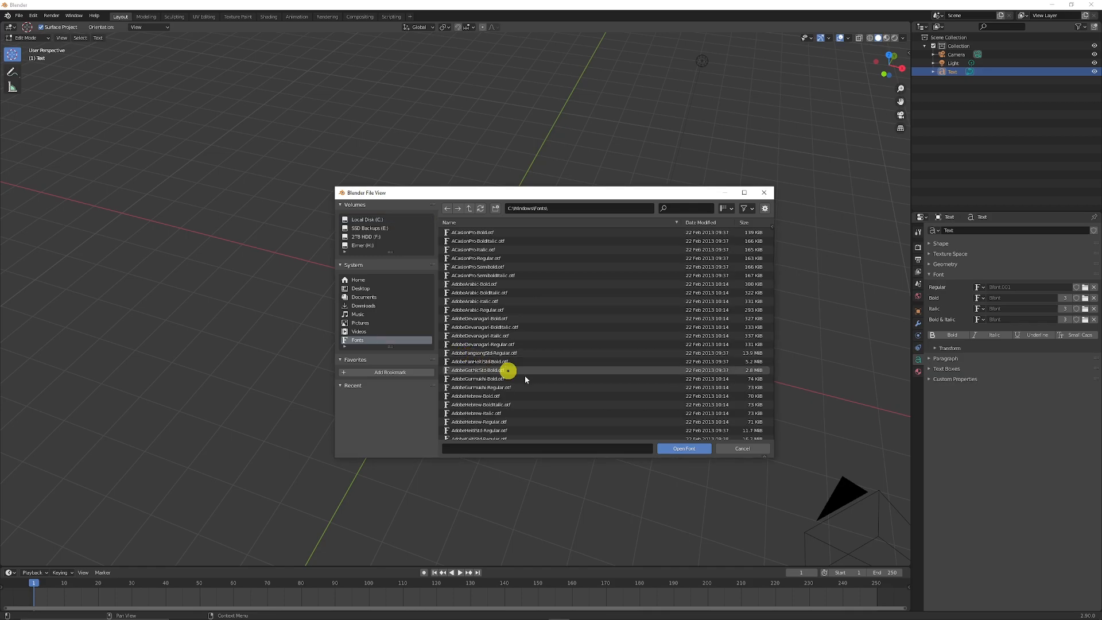
scroll(565, 310, down, 3)
scroll(563, 319, down, 2)
scroll(563, 319, down, 2)
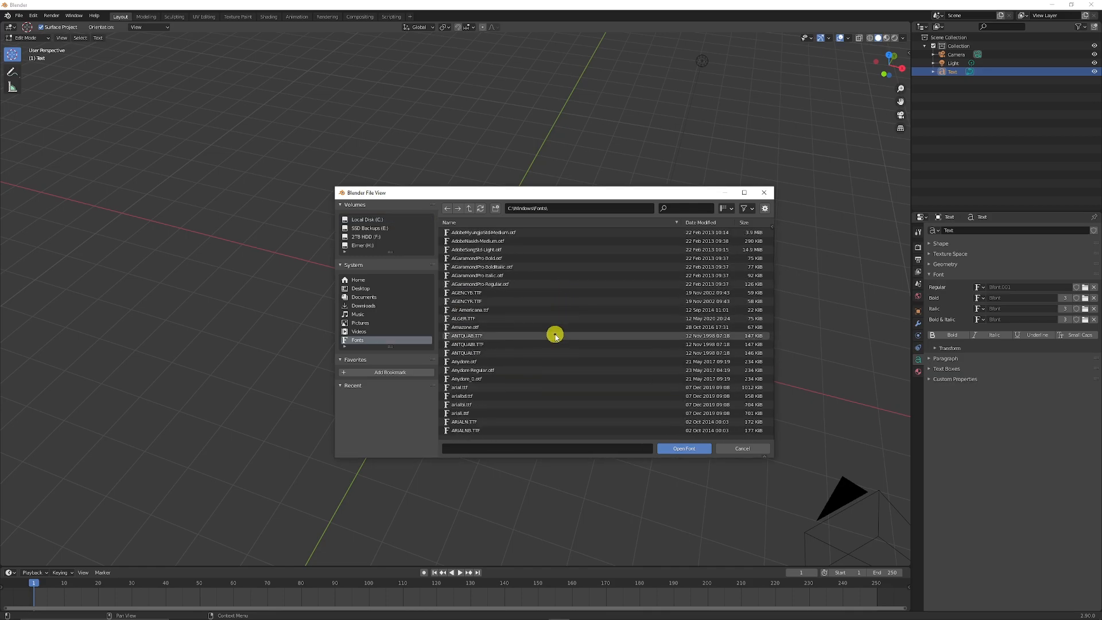
scroll(534, 354, down, 2)
scroll(525, 383, down, 3)
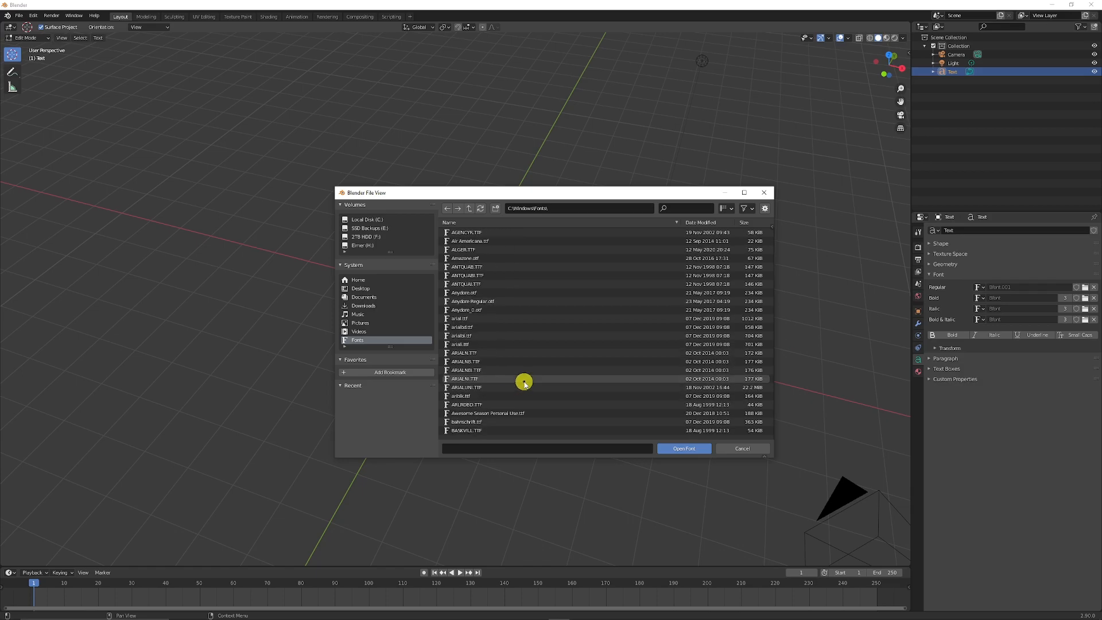
scroll(524, 382, down, 3)
double_click(475, 380)
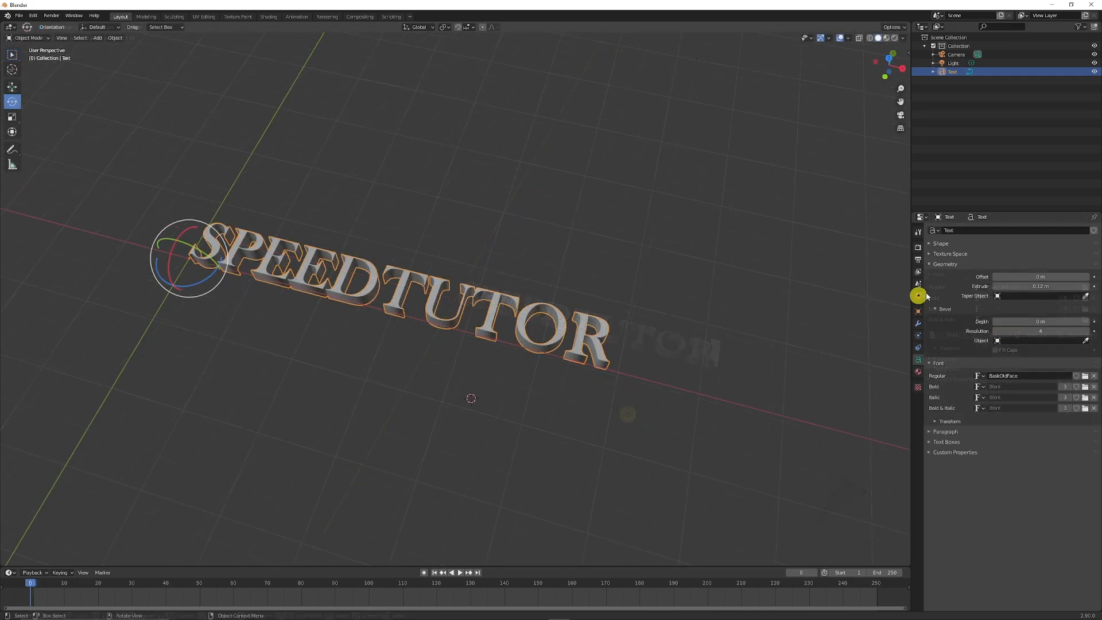
Step: Lower the SPEEDTUTOR text's bevel resolution to 0, leaving the object context actions unused
click(996, 334)
click(997, 333)
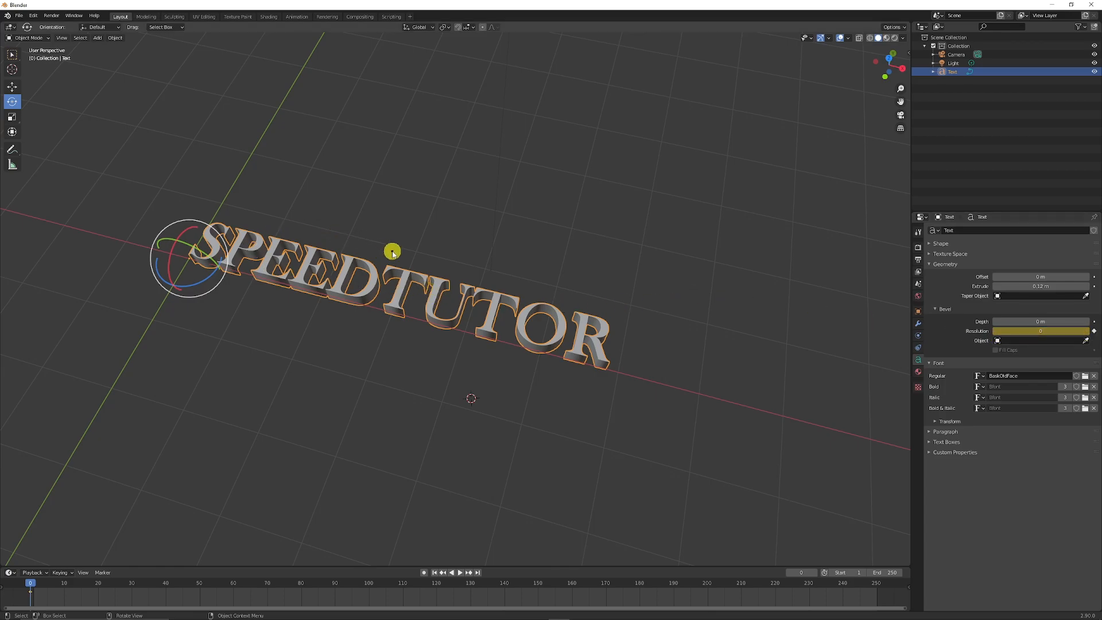
right_click(240, 253)
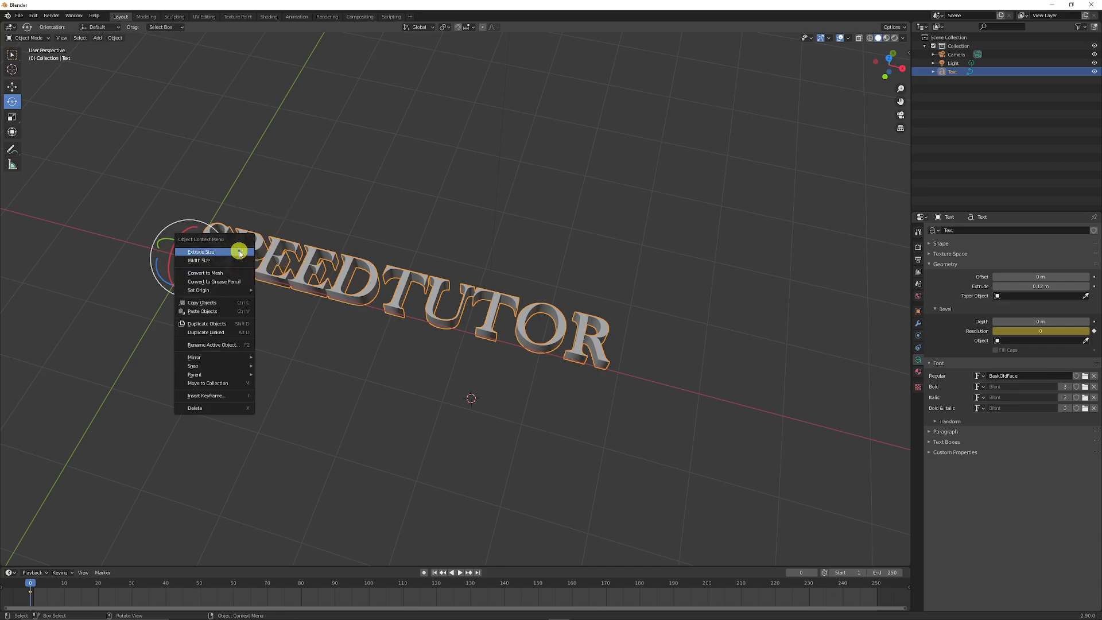
click(359, 160)
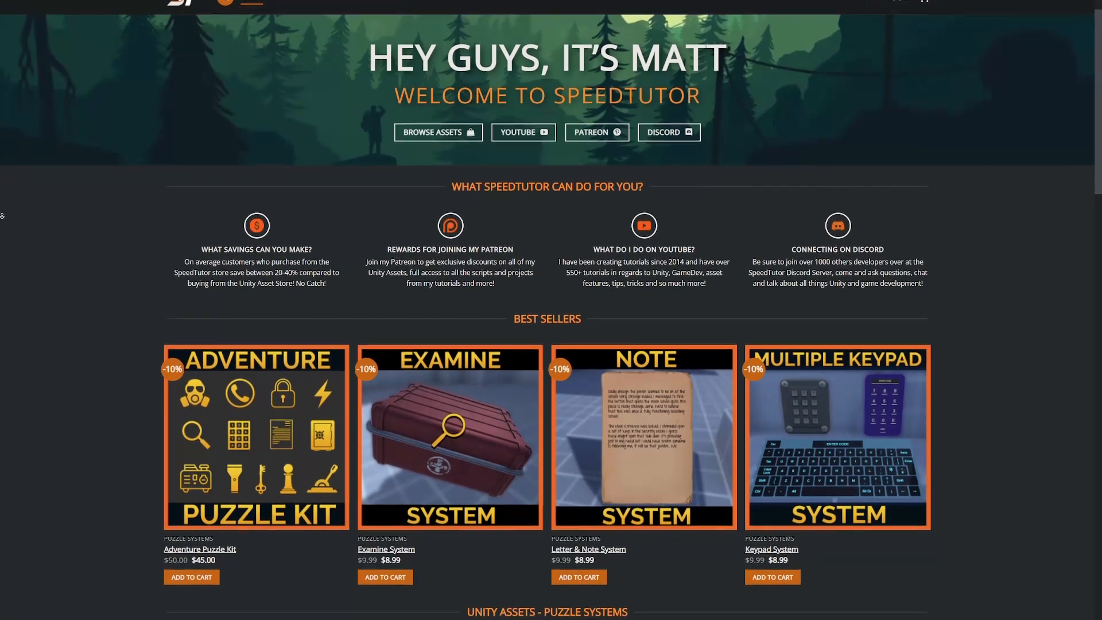
scroll(552, 311, down, 1)
scroll(2, 218, down, 2)
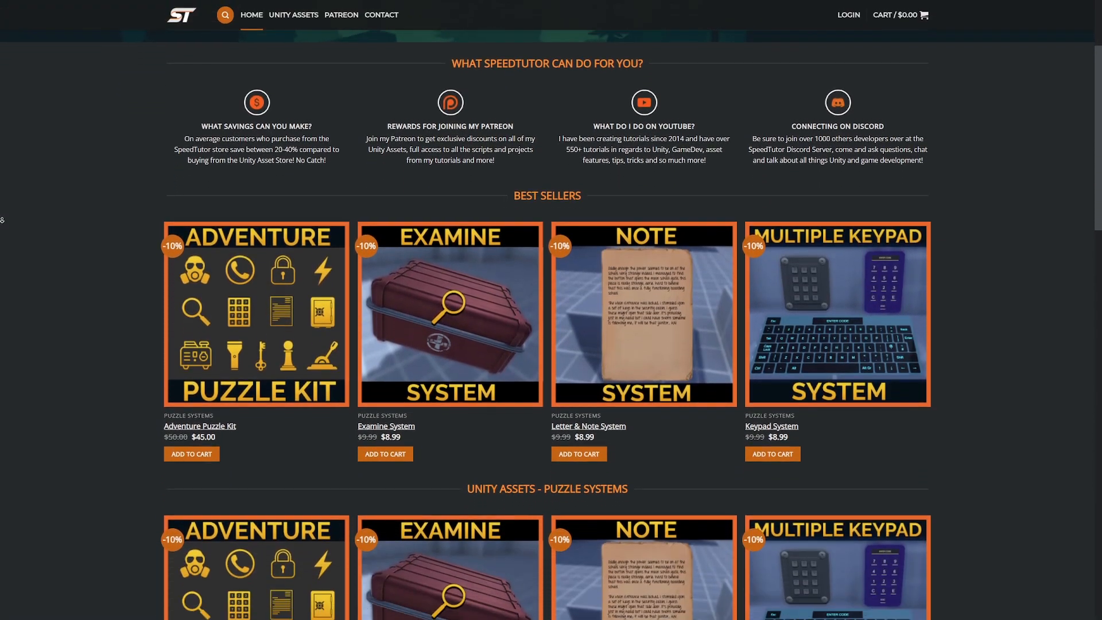
scroll(2, 218, down, 1)
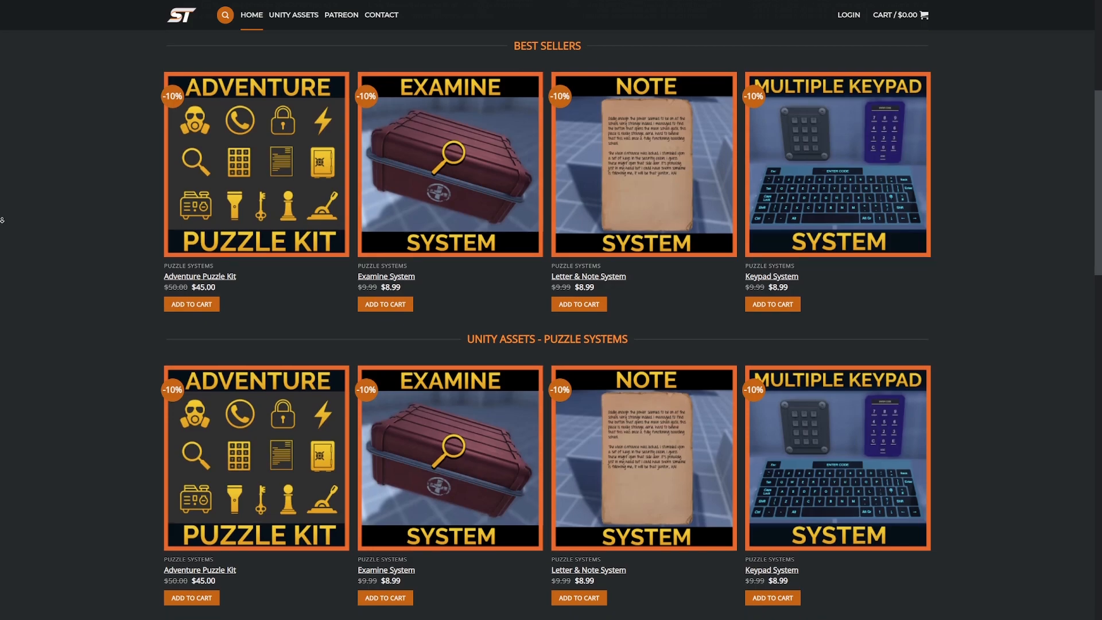
scroll(1, 218, down, 1)
scroll(2, 217, down, 1)
scroll(2, 218, down, 1)
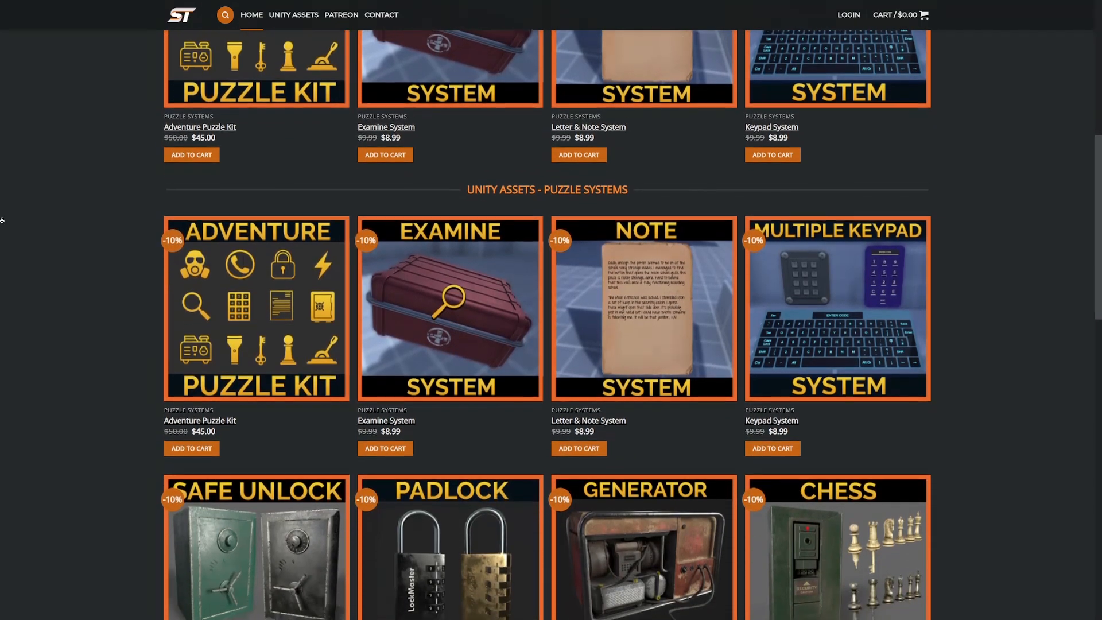